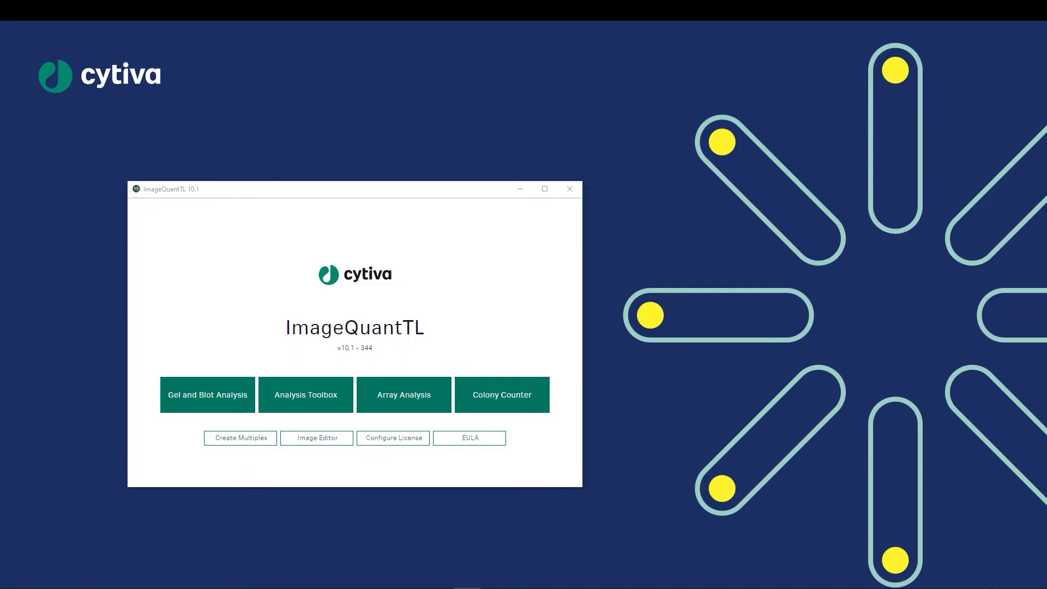
Combine the IRlong and IRshort .gel images into a multiplex DS file saved under its default name.
left_click(230, 443)
left_click_drag(1, 116, 439, 125)
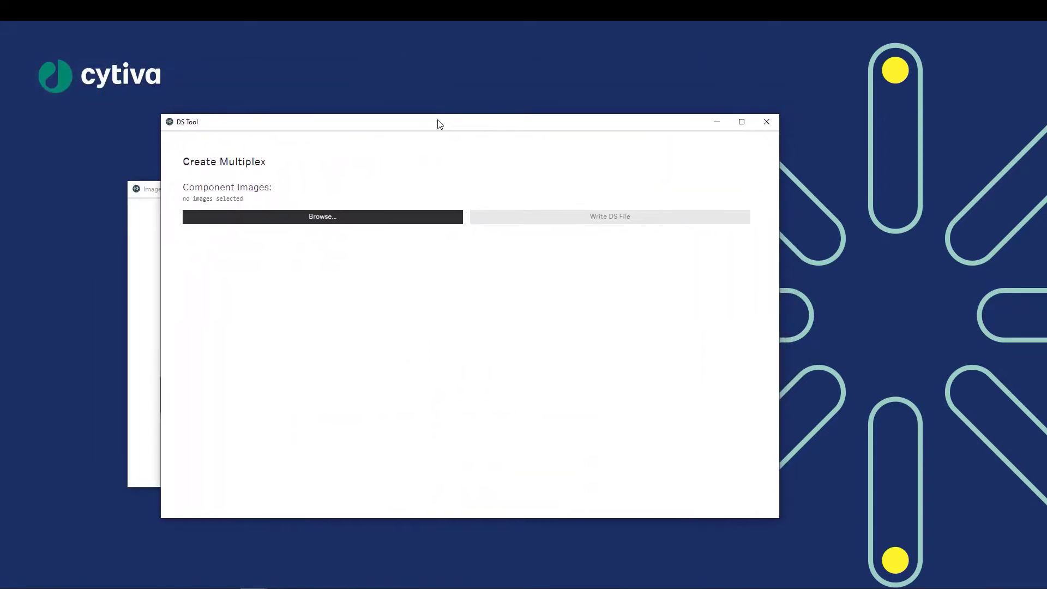
left_click(337, 221)
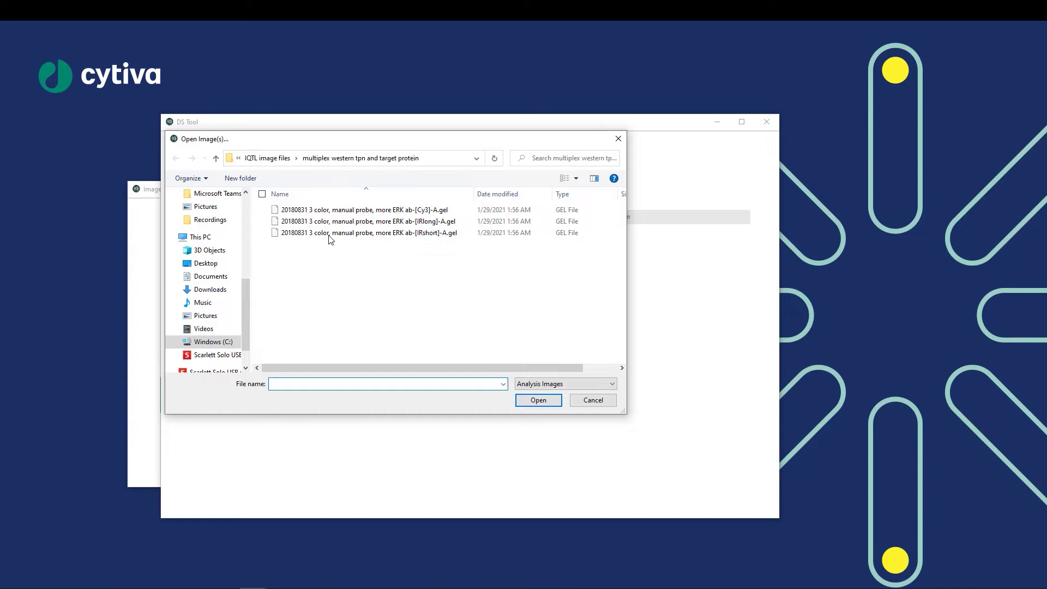
left_click(330, 237)
left_click(335, 223, "ctrl")
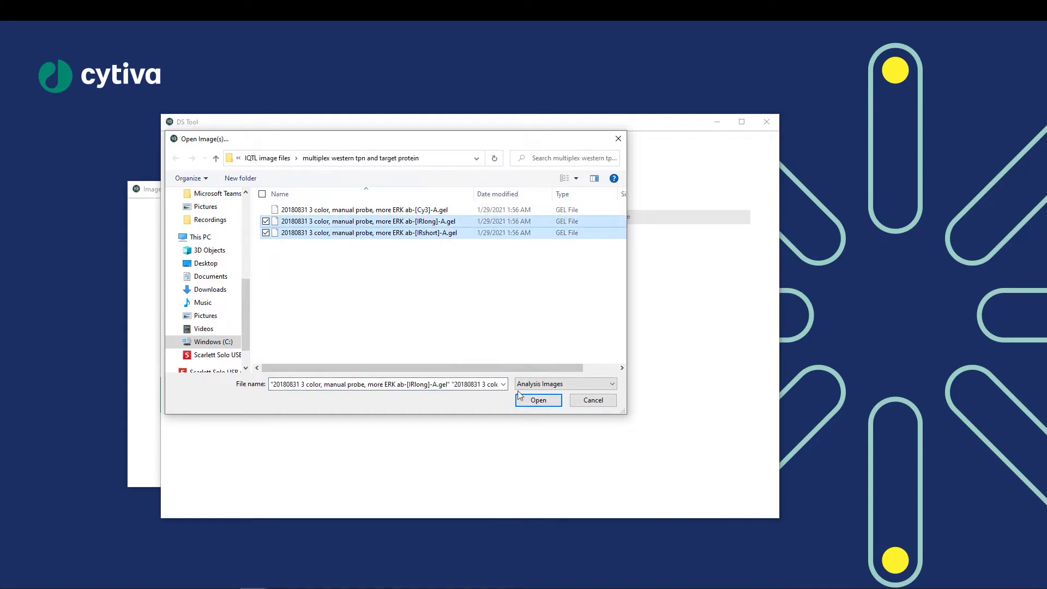
left_click(534, 405)
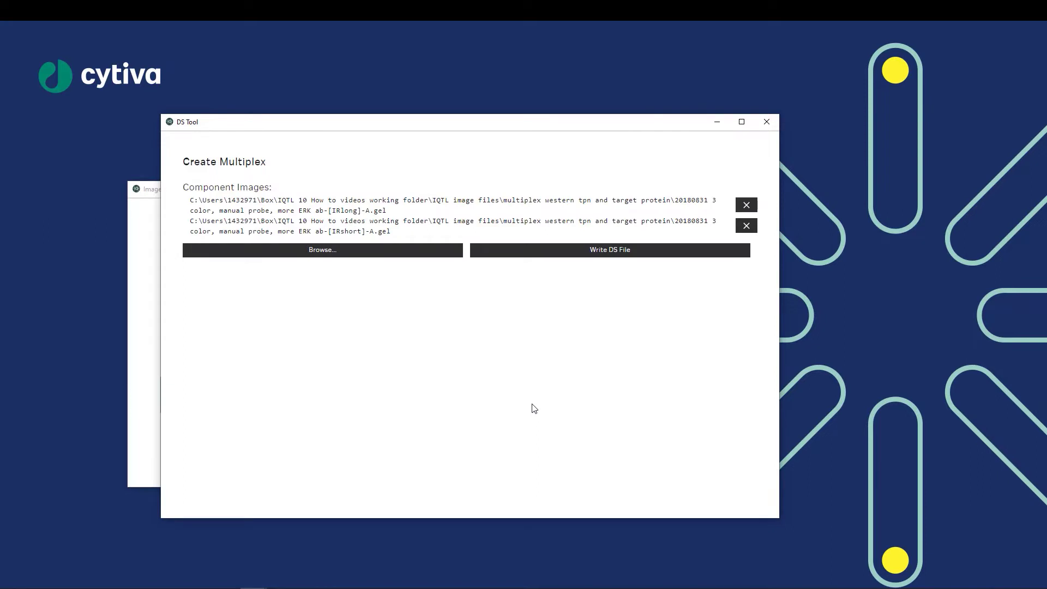
left_click(554, 257)
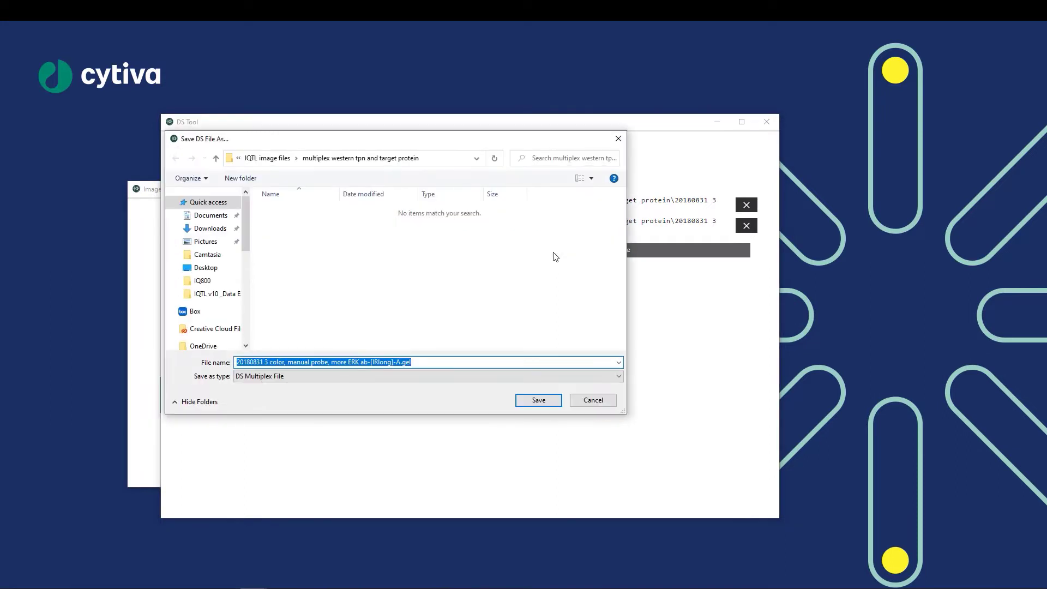
left_click(538, 401)
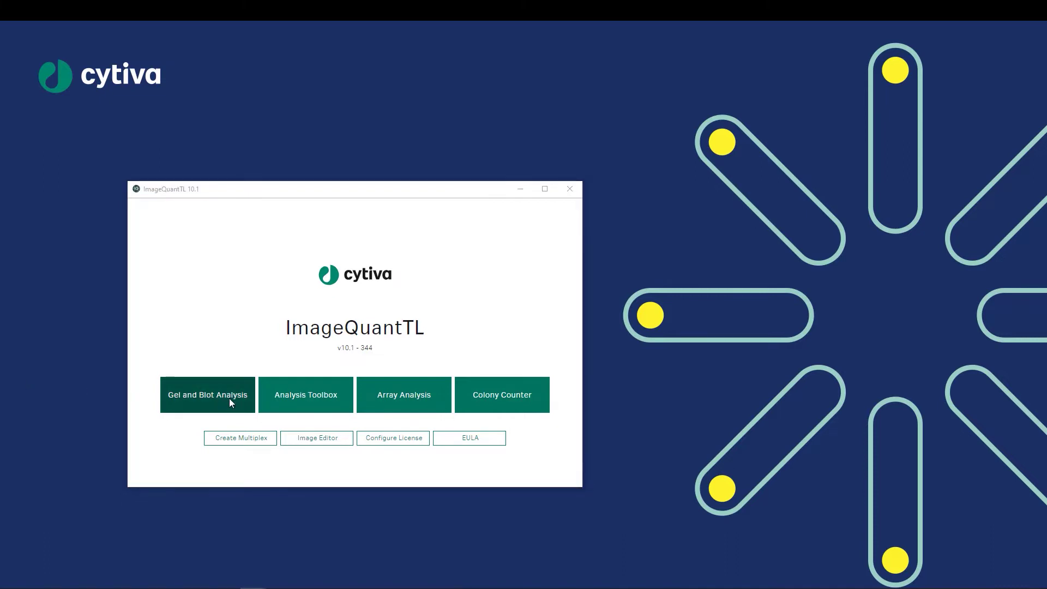
Open the IRlong multiplex .gel.ds file in a maximized Gel and Blot Analysis window.
left_click(207, 395)
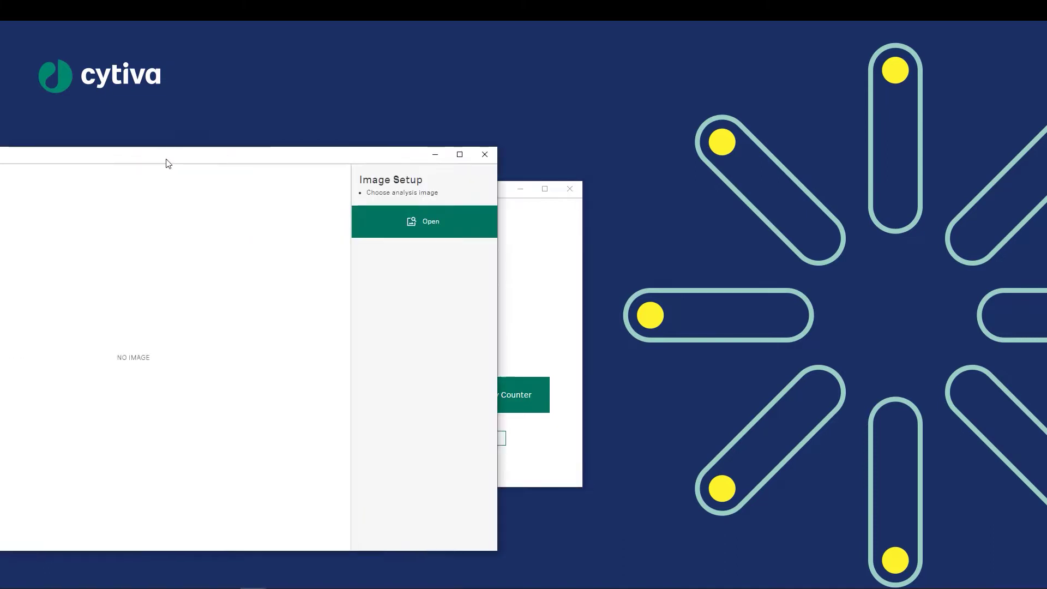
left_click_drag(166, 164, 454, 143)
left_click(779, 136)
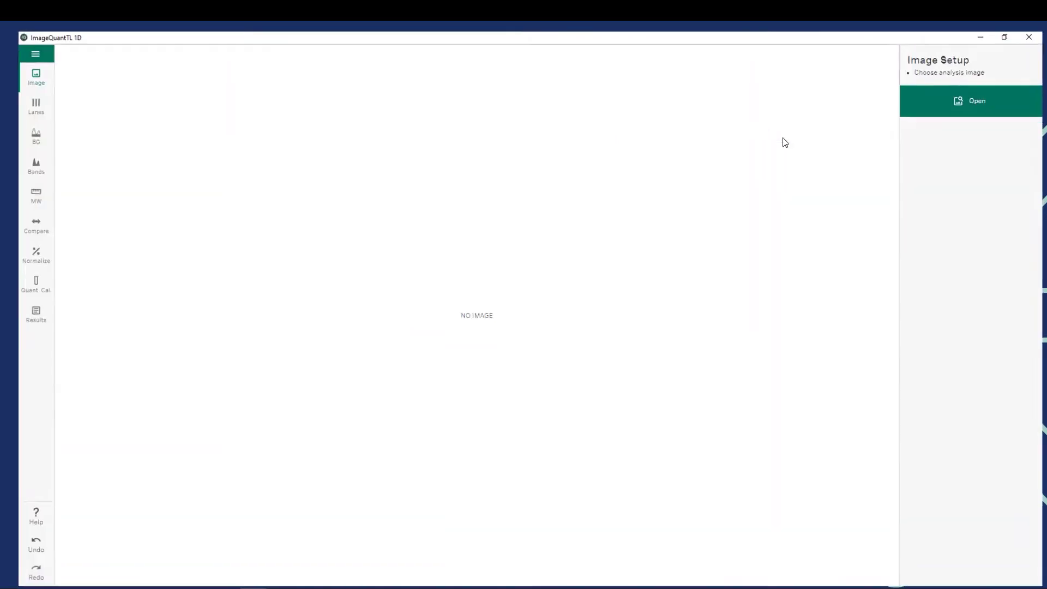
left_click(943, 96)
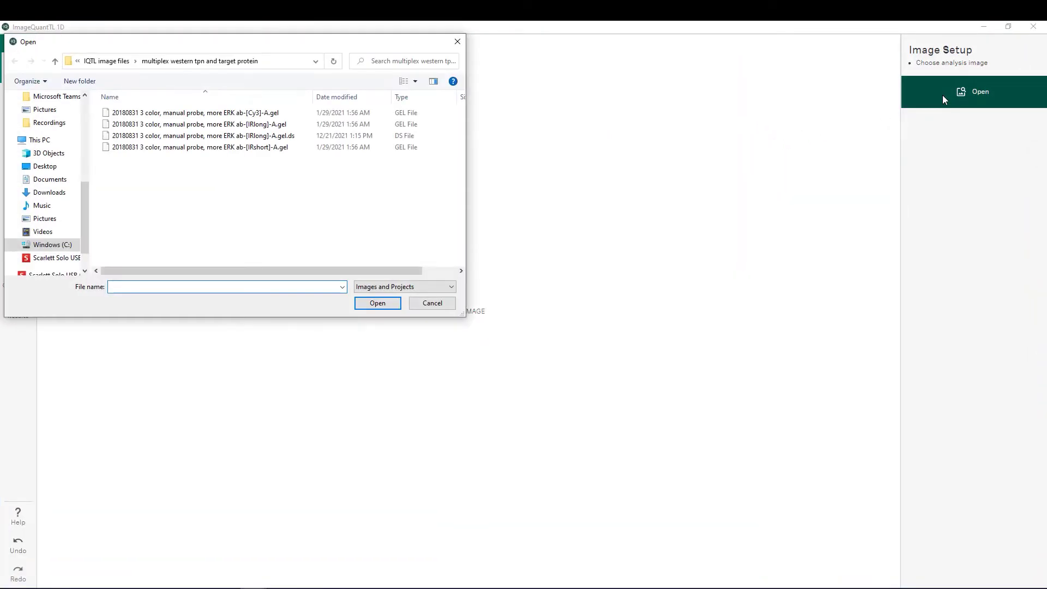
left_click(238, 139)
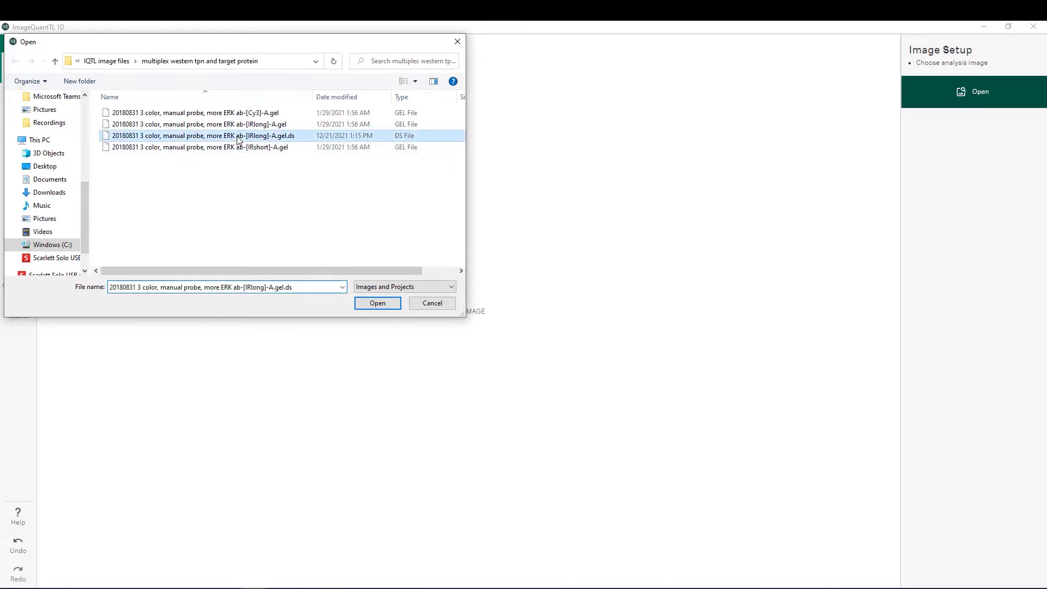
left_click(375, 303)
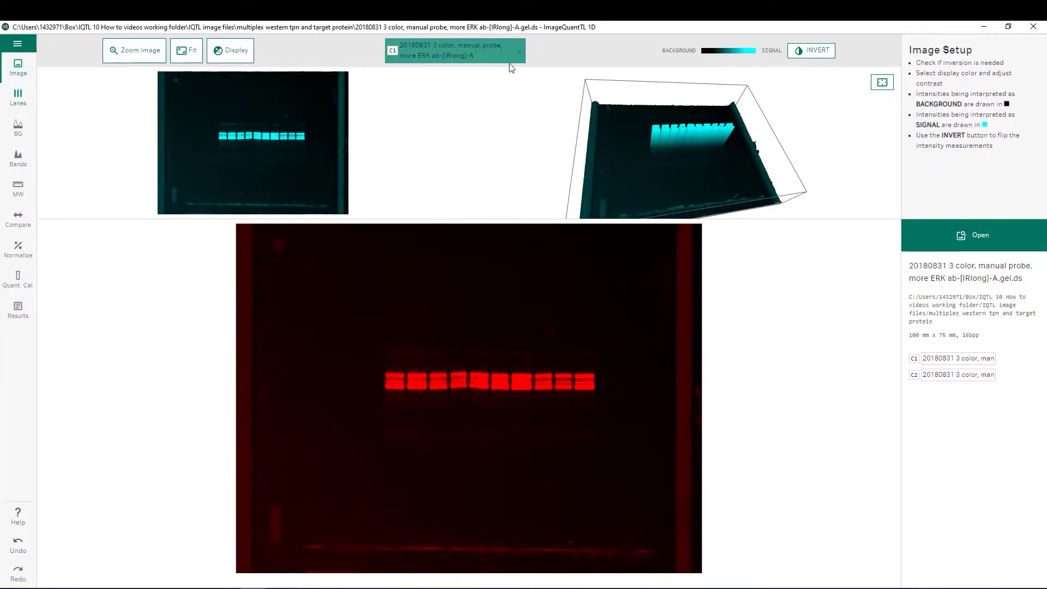
Show the IRshort channel C2 alongside the IRlong channel.
left_click(518, 52)
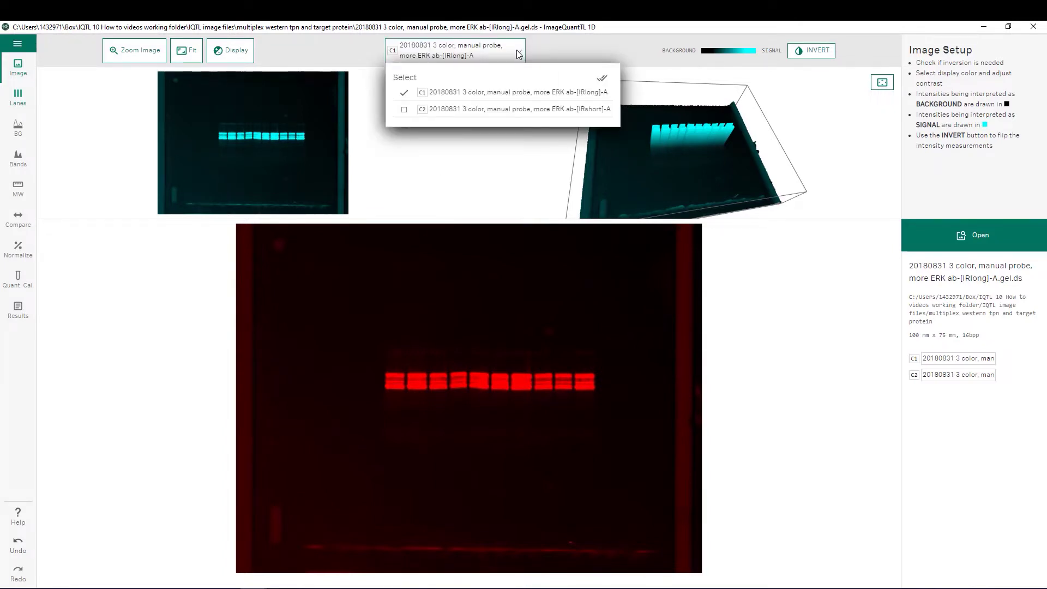
left_click(405, 110)
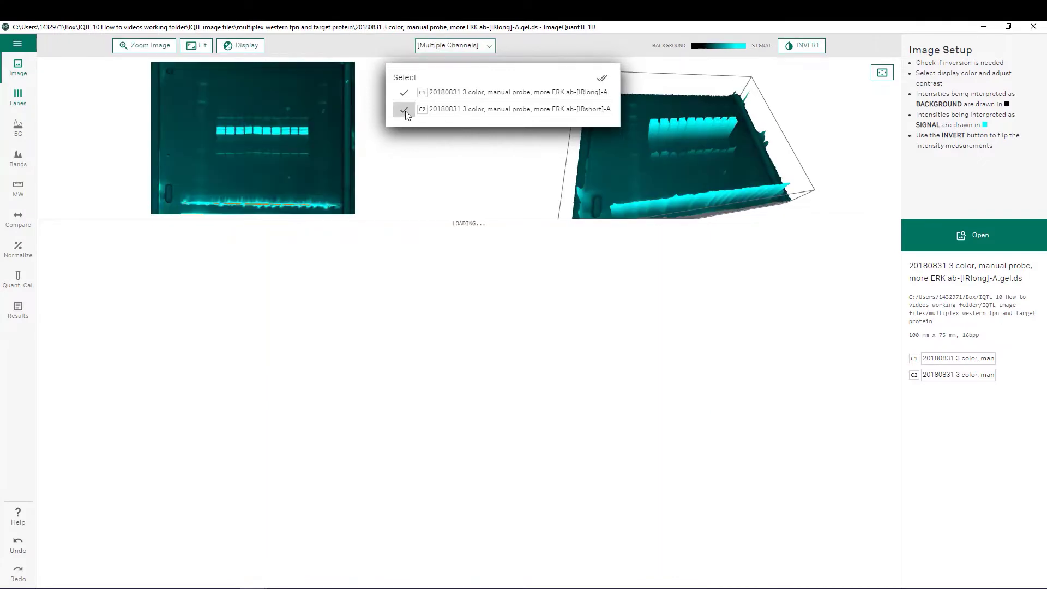
left_click(430, 180)
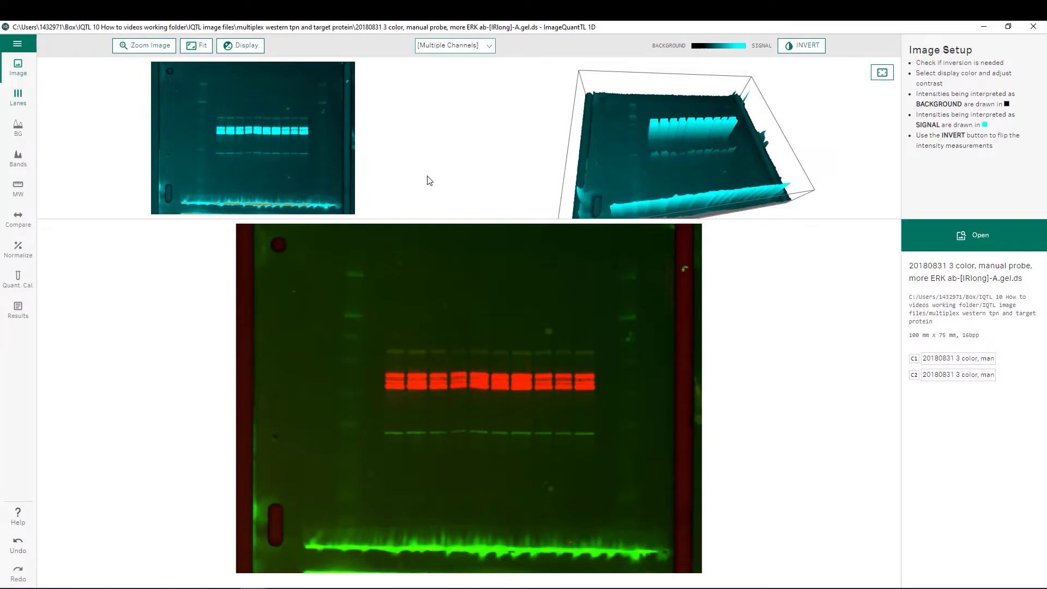
Display the IRlong channel in blue and raise its upper contrast limit.
left_click(234, 47)
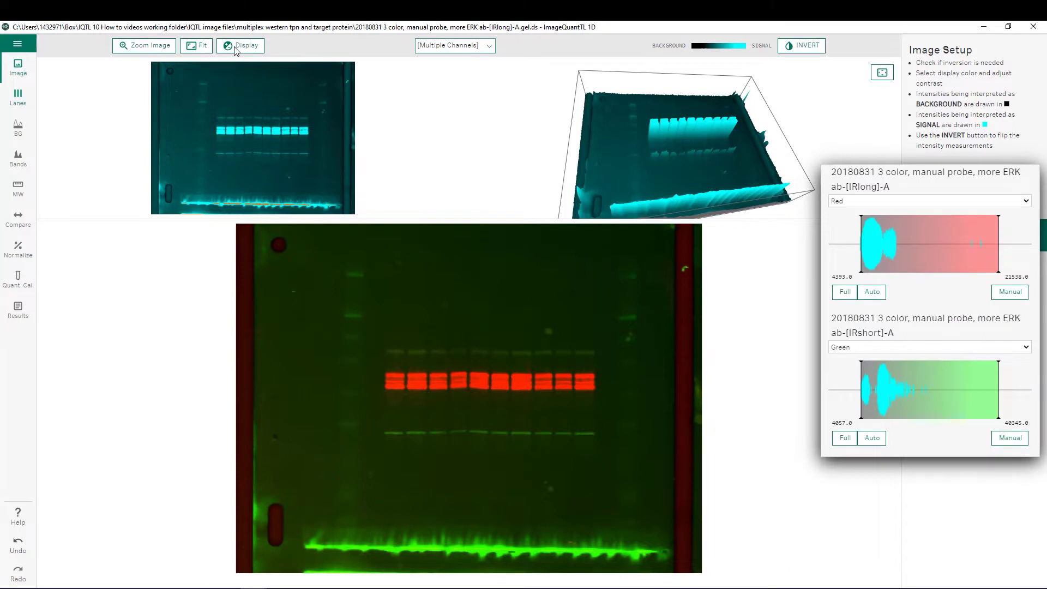
left_click(895, 201)
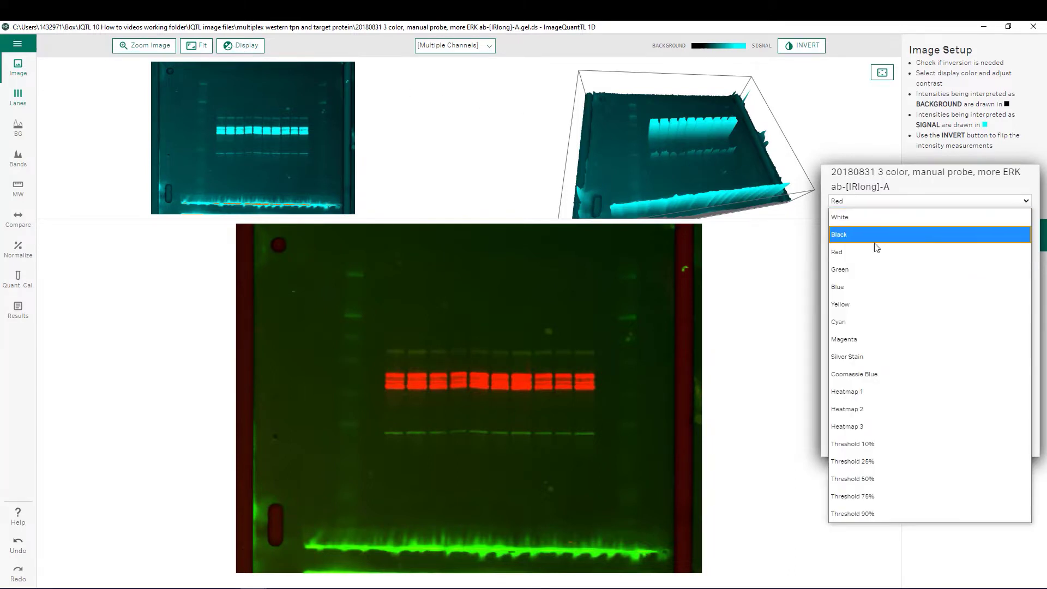
left_click(854, 284)
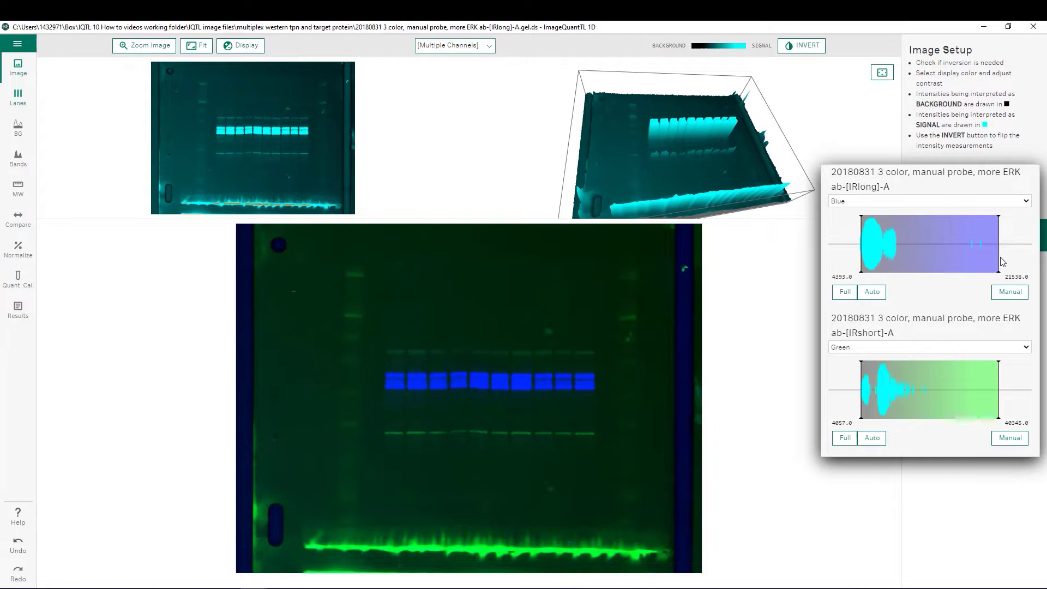
left_click_drag(1002, 262, 1035, 259)
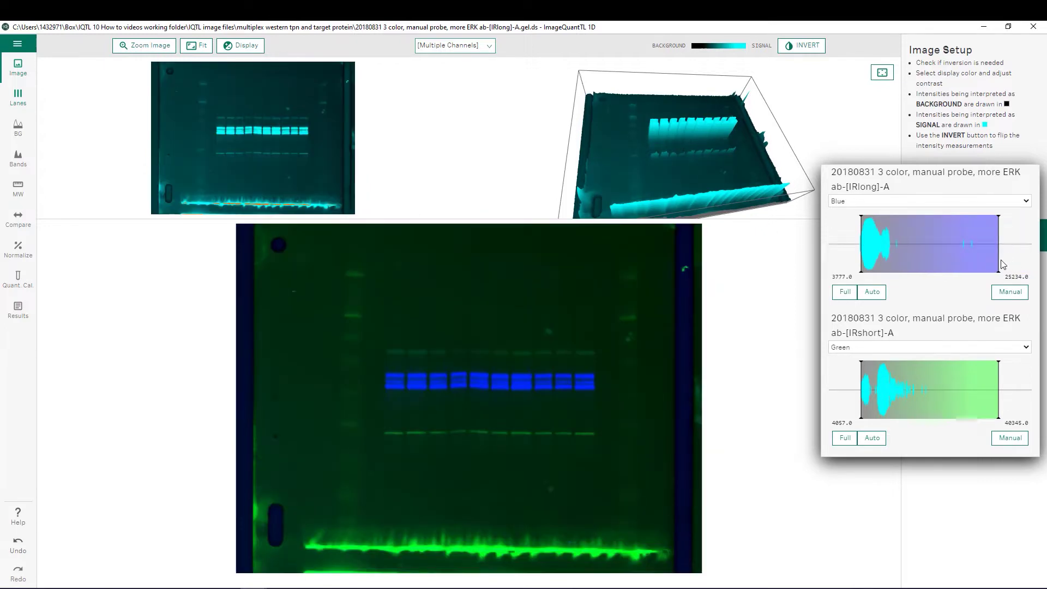
left_click_drag(1003, 265, 1031, 261)
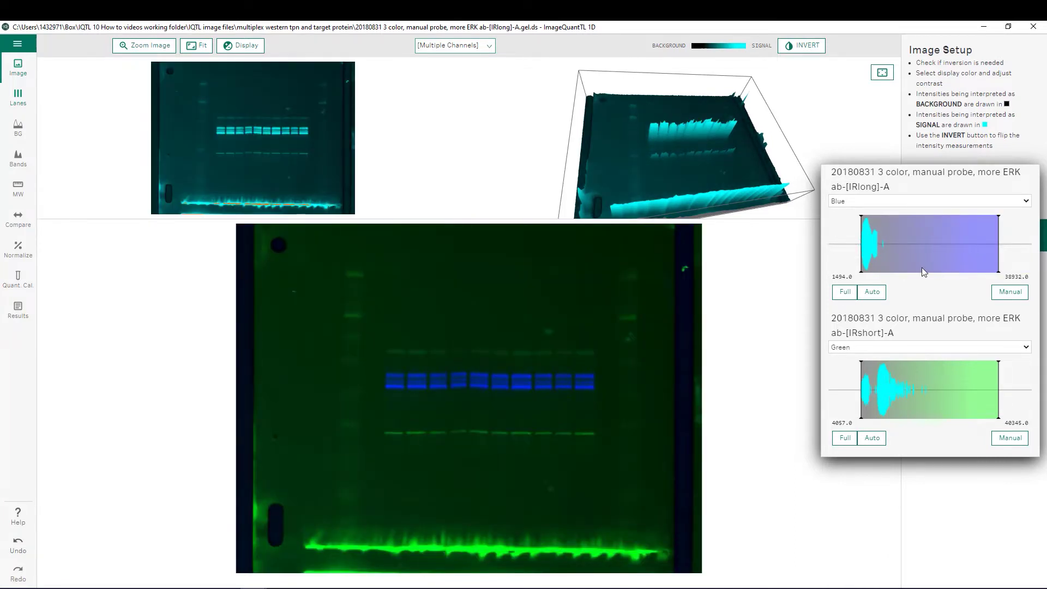
Display the IRshort channel in red with its contrast range narrowed to 7649–34308.
left_click(913, 351)
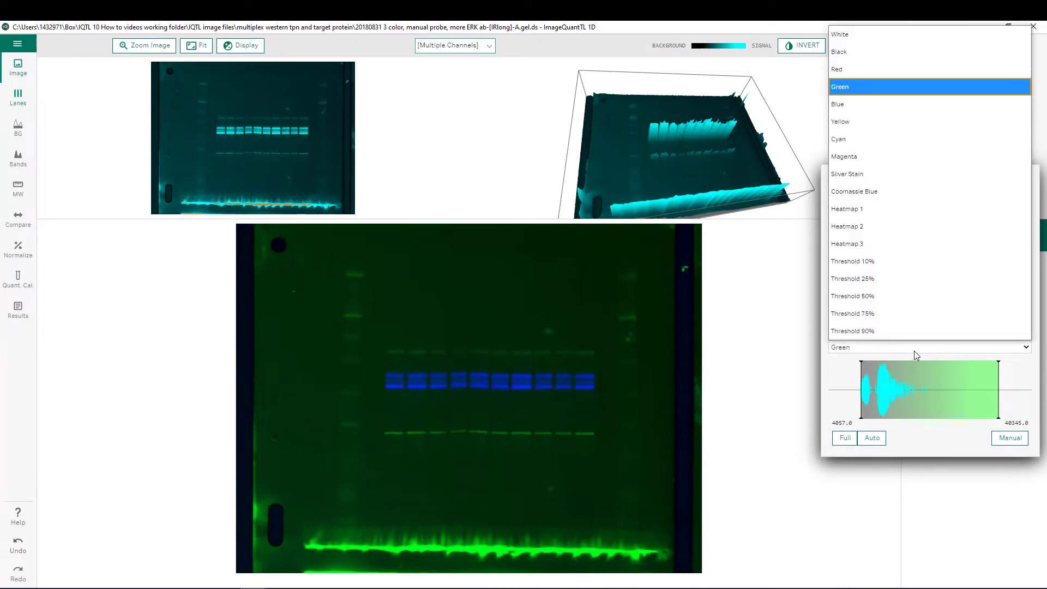
left_click(852, 75)
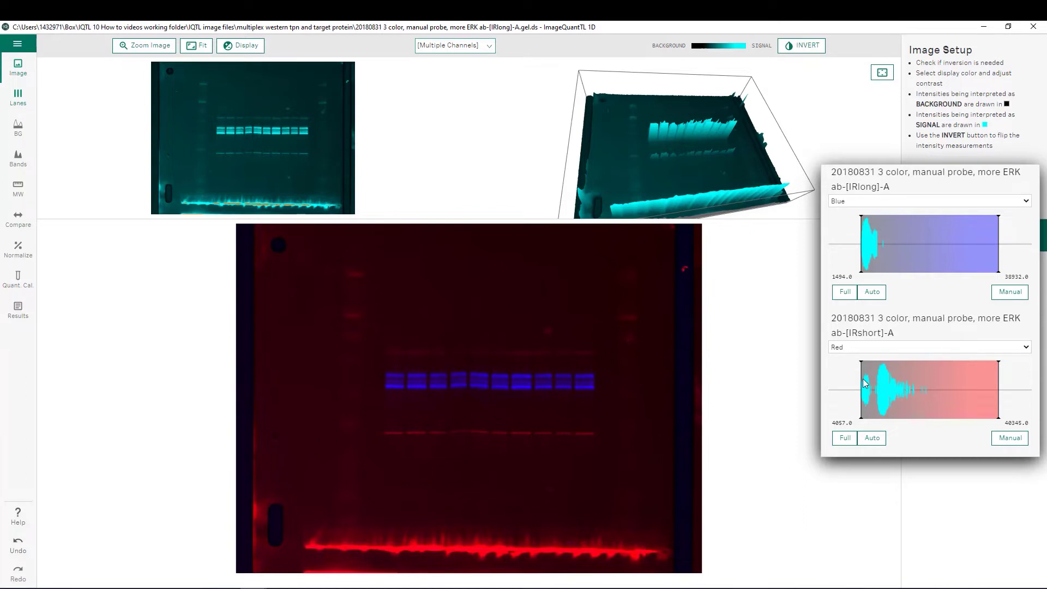
left_click_drag(863, 378, 872, 378)
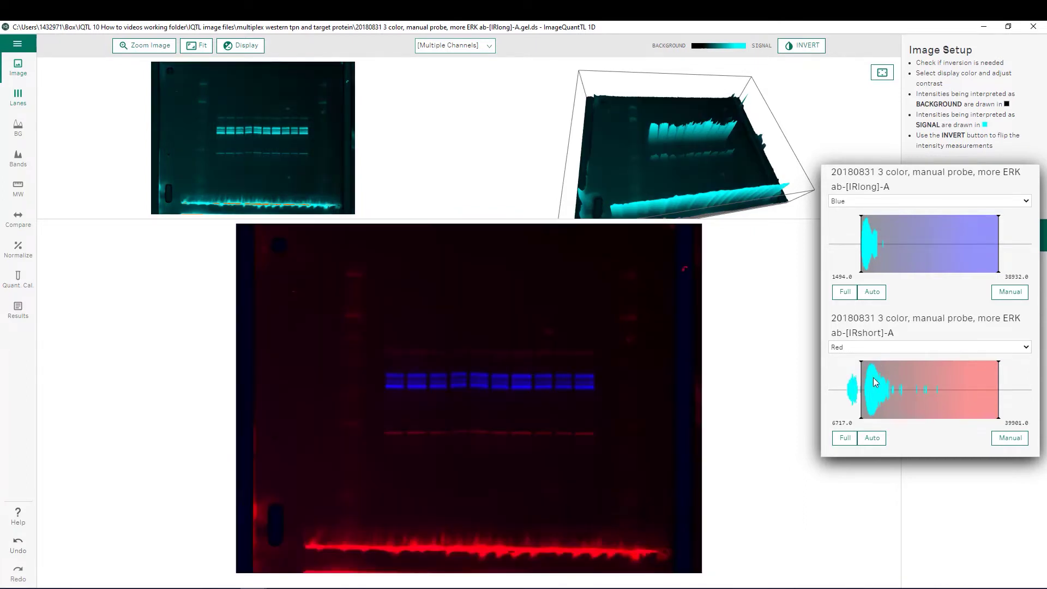
left_click_drag(999, 375, 974, 383)
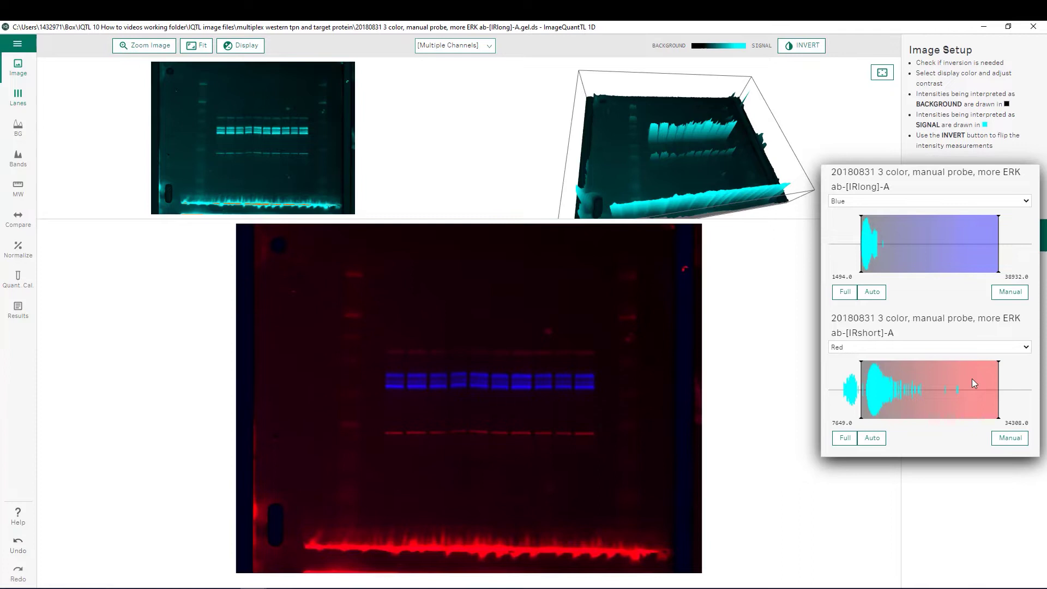
Close the Display settings, inspect the 3-D intensity surface, then start the Lanes step.
left_click(780, 375)
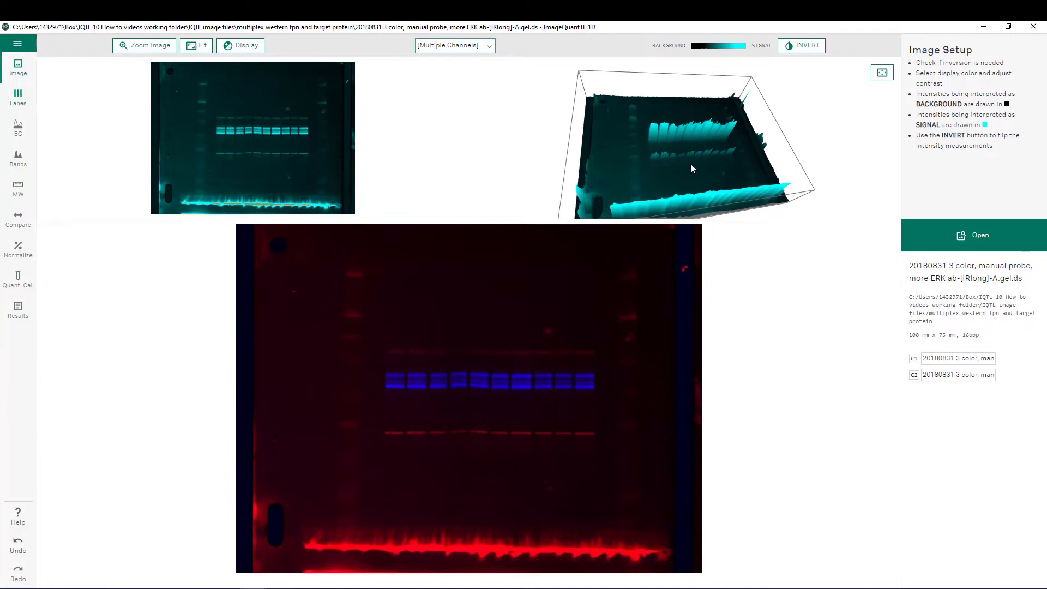
mouse_move(690, 163)
left_mouse_down()
mouse_move(683, 189)
mouse_move(686, 165)
mouse_move(720, 162)
mouse_move(701, 167)
left_mouse_up()
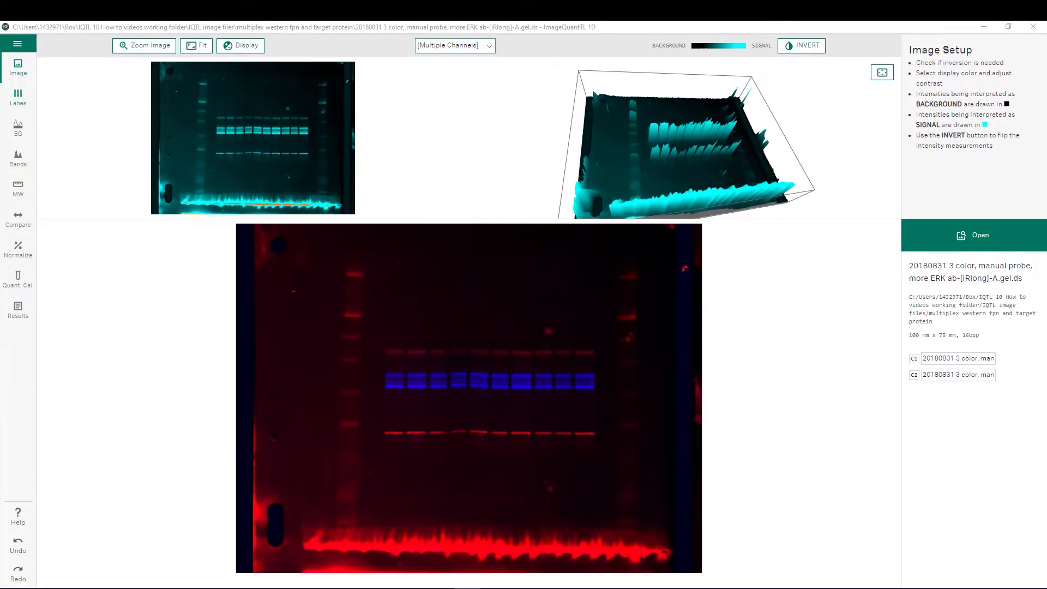
left_click(15, 98)
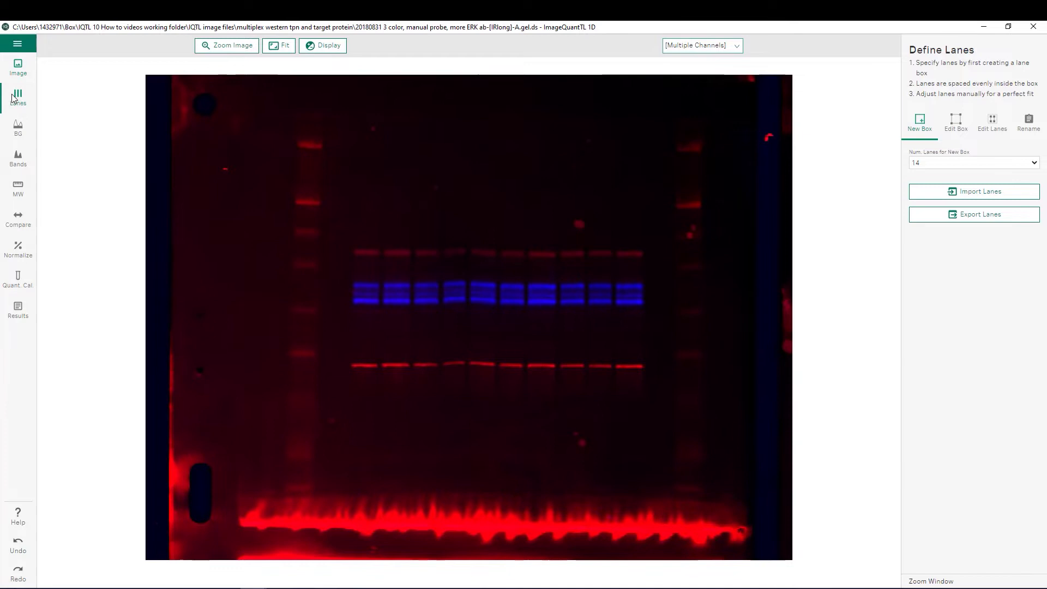
Draw a 14-lane box over the gel and adjust its corners to fit the sample lanes.
left_click(930, 164)
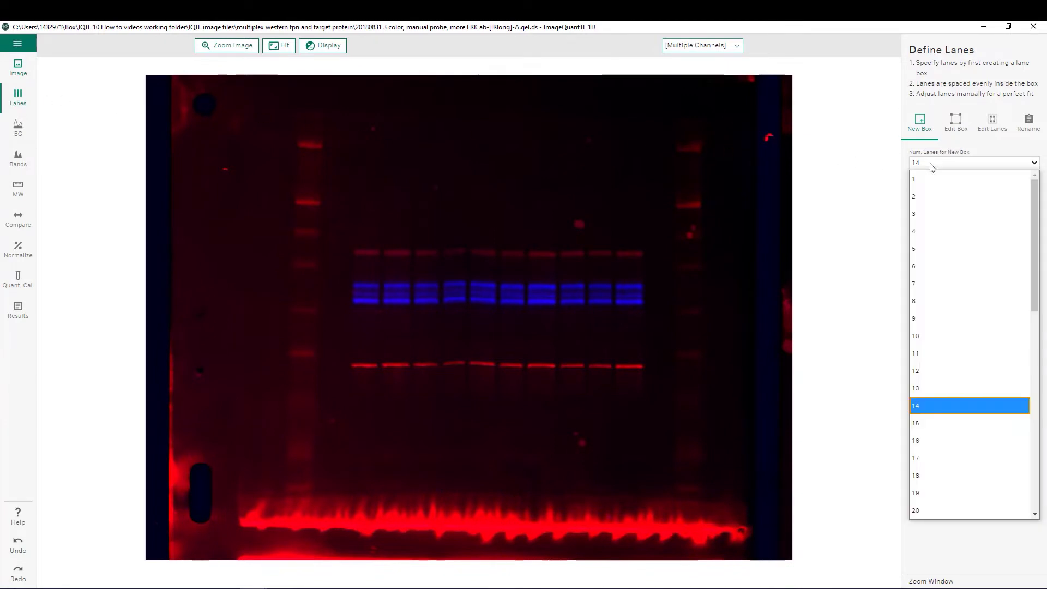
left_click(944, 407)
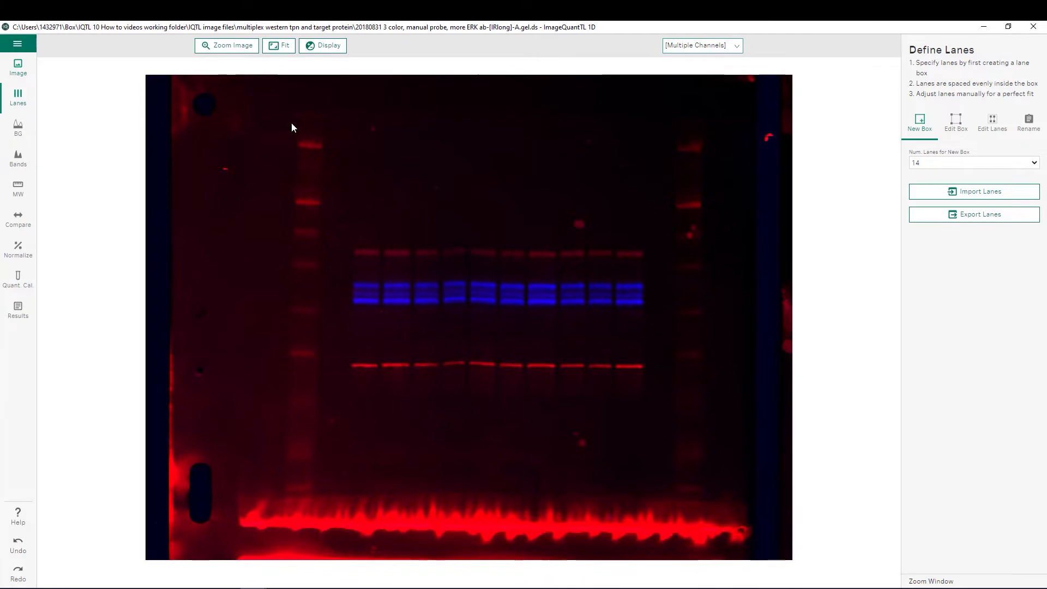
mouse_move(291, 124)
left_mouse_down()
mouse_move(345, 188)
mouse_move(661, 414)
mouse_move(714, 439)
mouse_move(702, 463)
mouse_move(711, 478)
mouse_move(704, 473)
left_mouse_up()
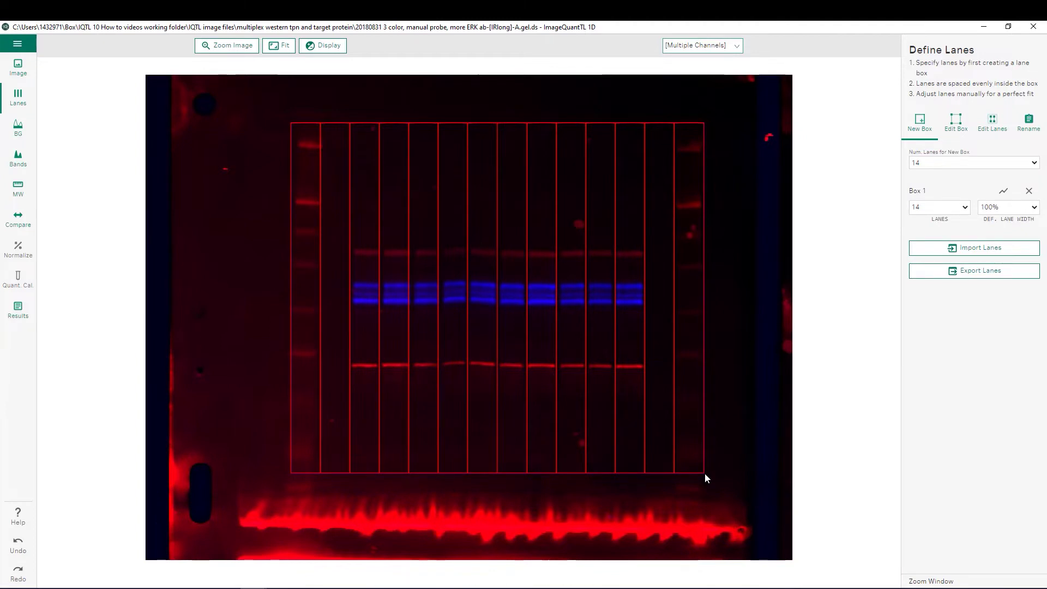
left_click(950, 125)
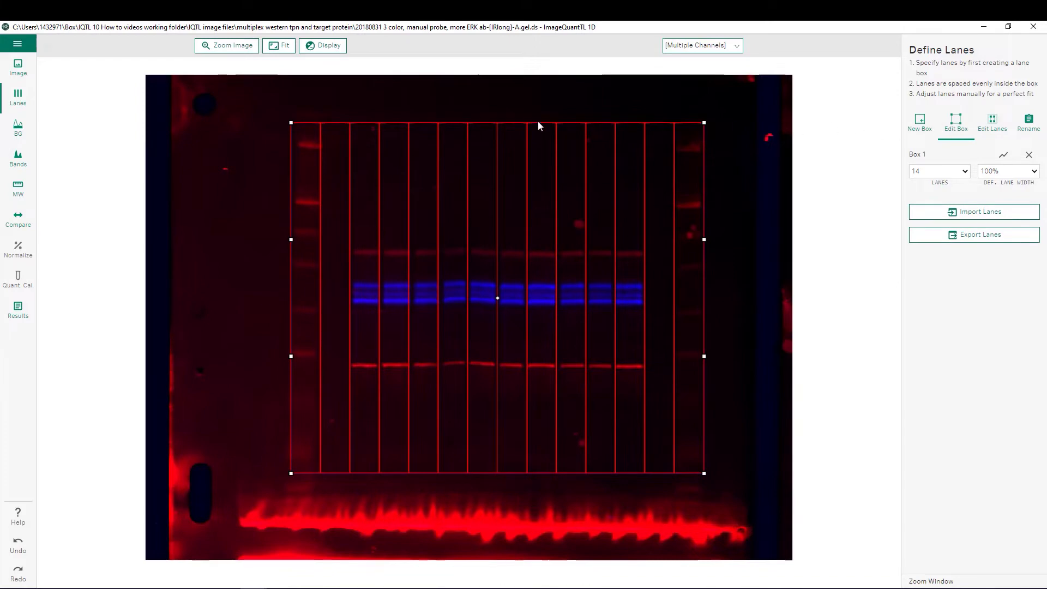
left_click_drag(291, 123, 294, 123)
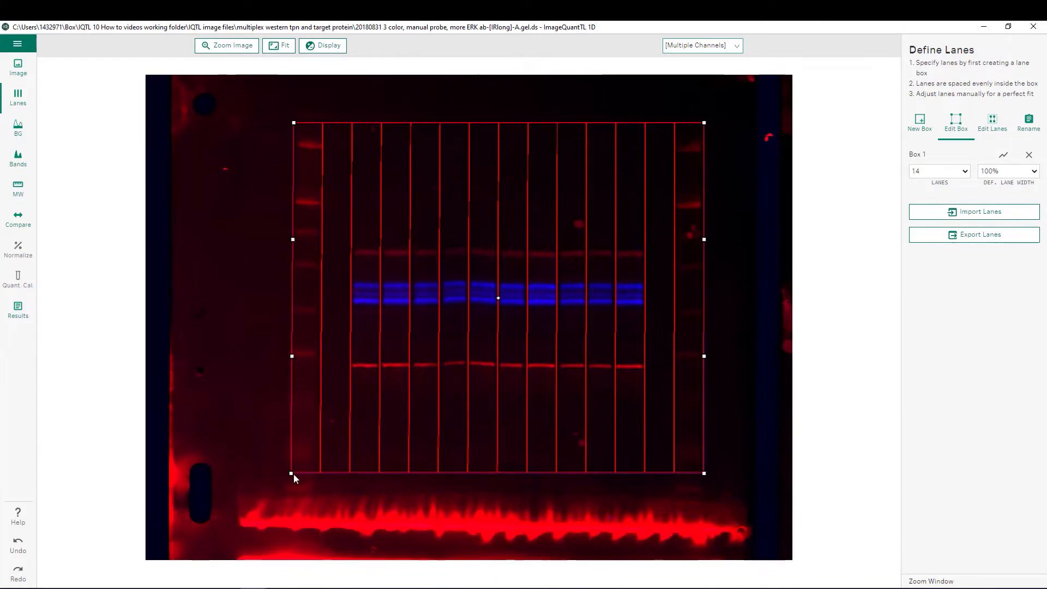
left_click_drag(292, 473, 287, 472)
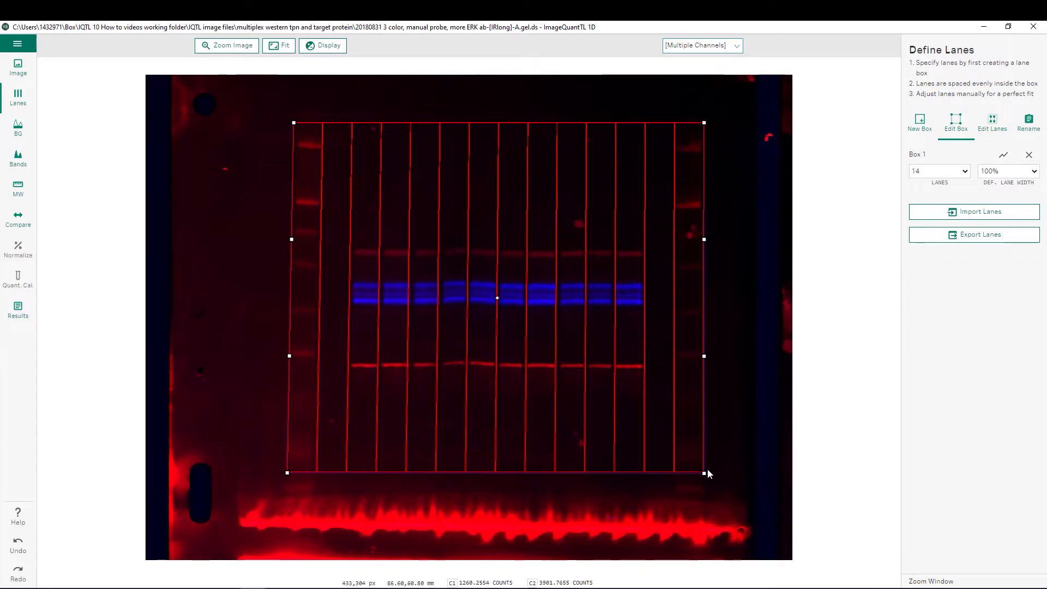
left_click_drag(704, 474, 707, 470)
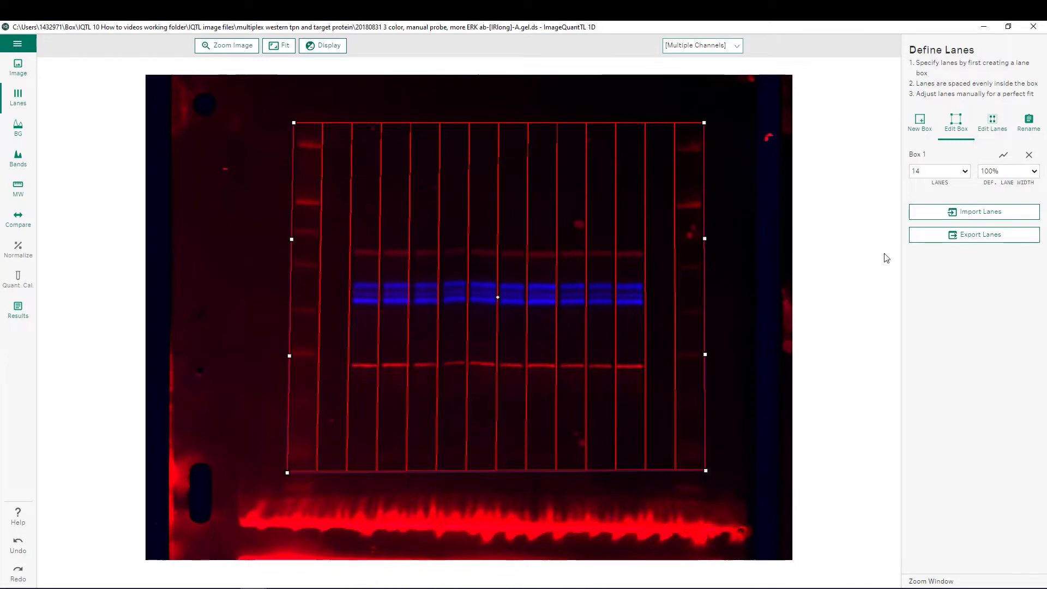
In the lane name list, label Lane 1 'MW Markers' and Lane 14 'MW markers'.
left_click(992, 123)
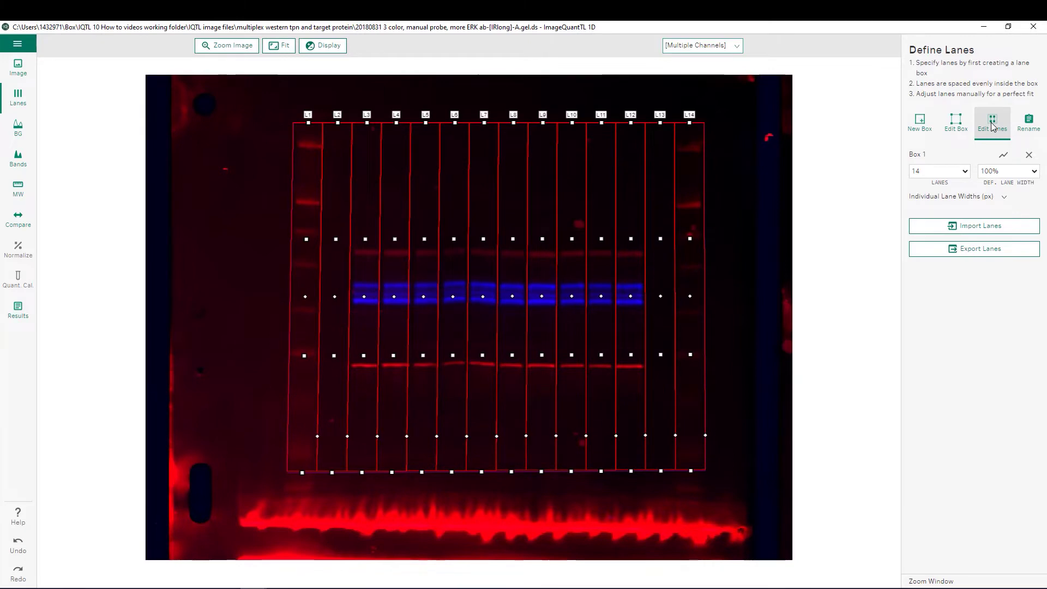
left_click(1029, 127)
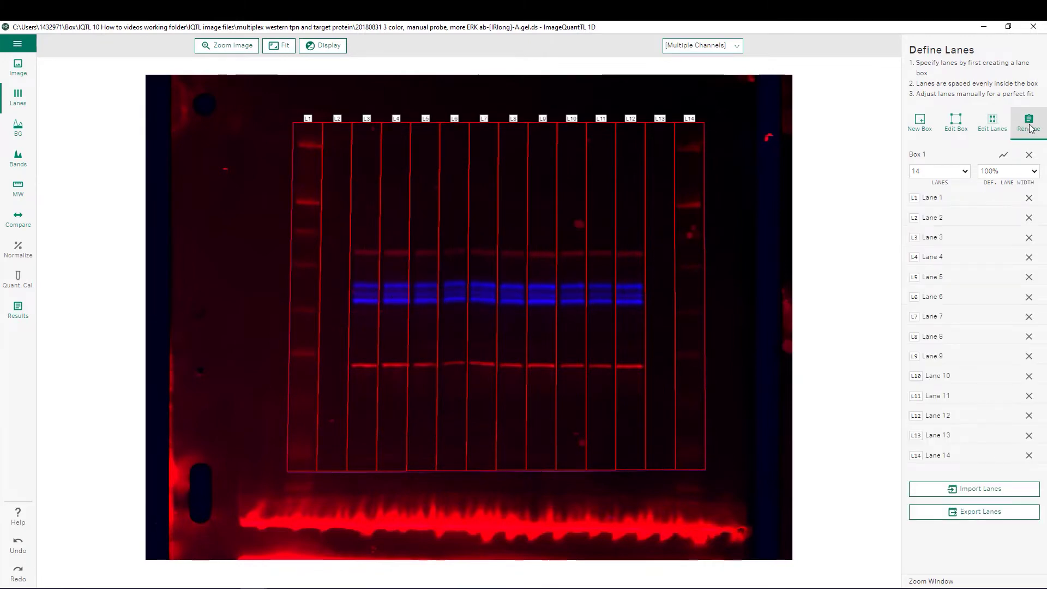
left_click_drag(945, 197, 922, 197)
type("MW")
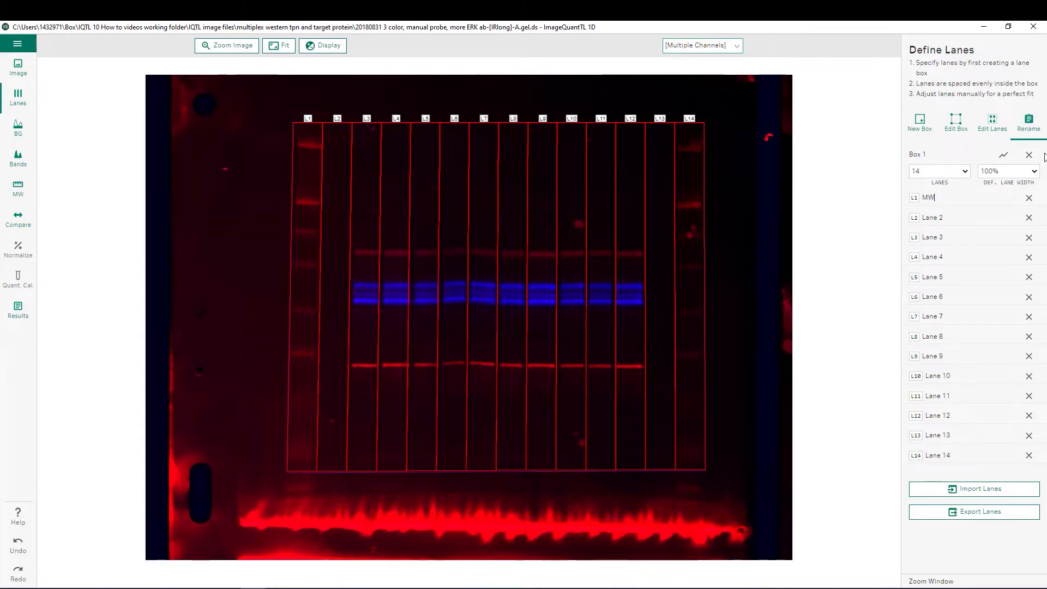
type(" Markers")
left_click_drag(952, 455, 925, 457)
type("MW markers")
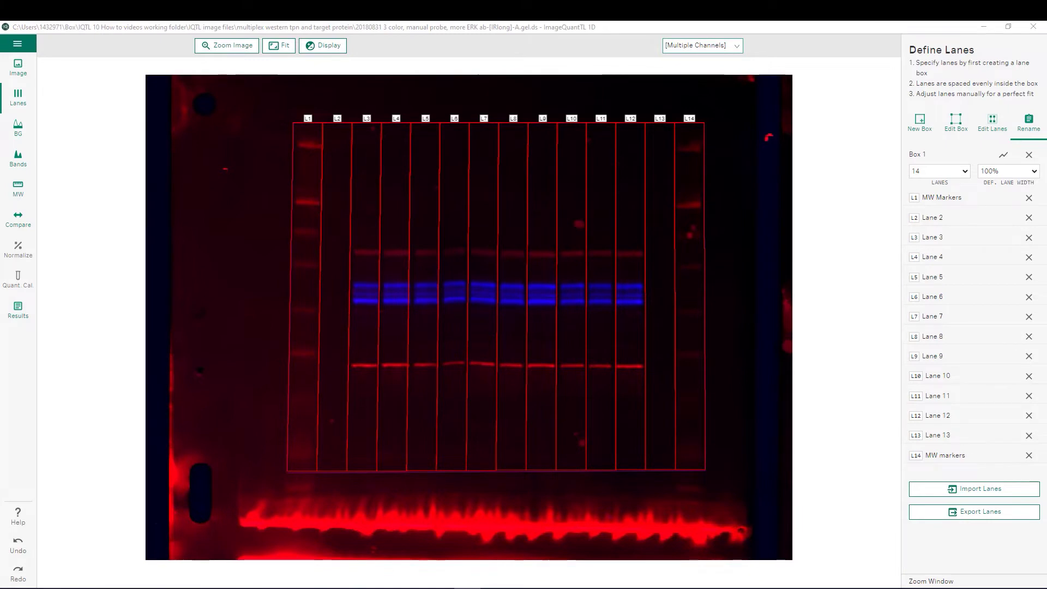
Subtract background from both channels using Rolling Ball with radius 2.
left_click(33, 130)
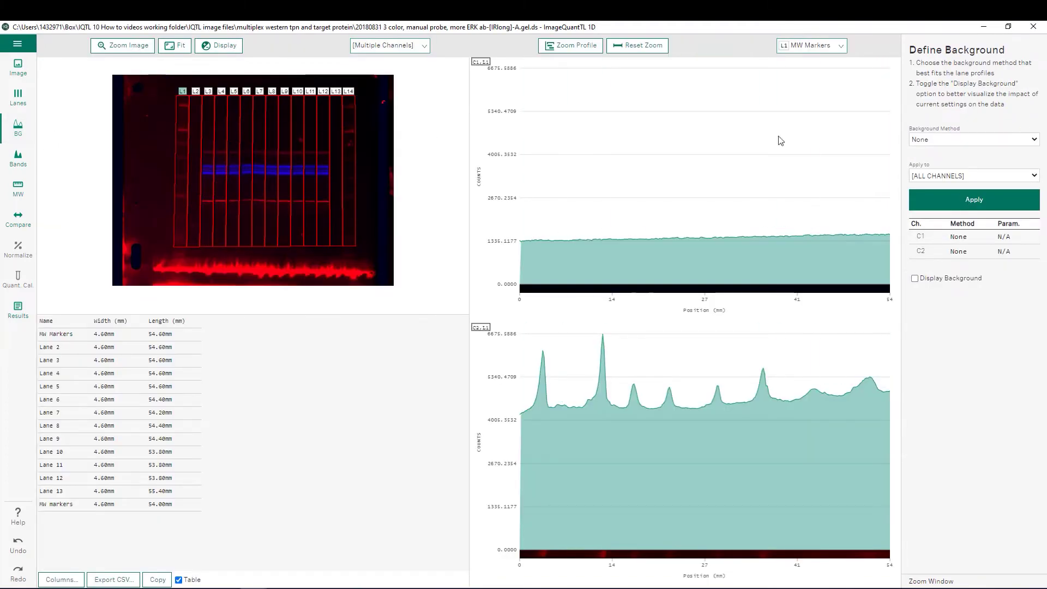
left_click(942, 139)
left_click(944, 171)
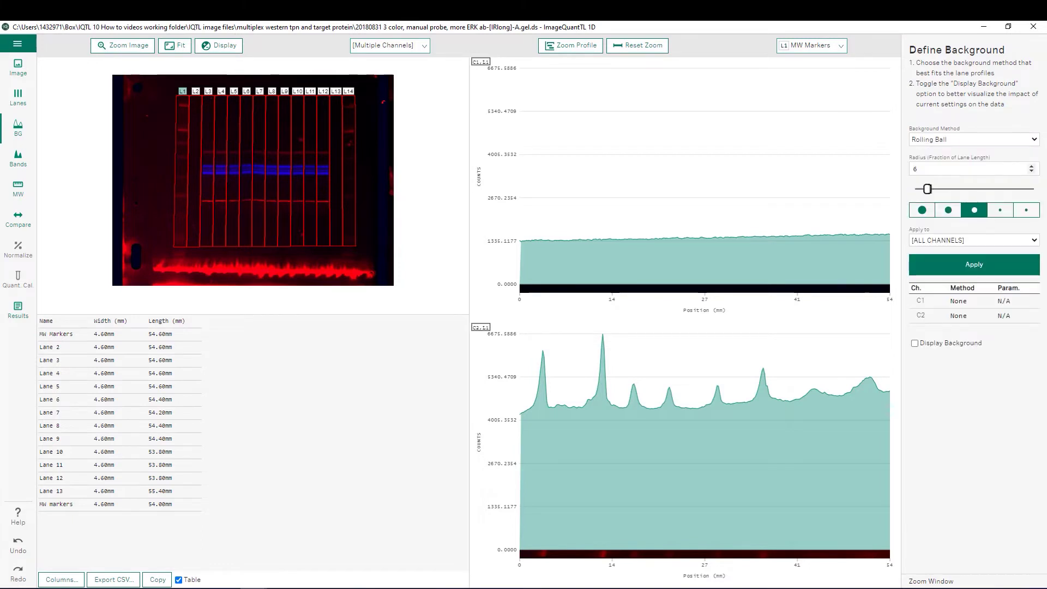
left_click_drag(928, 191, 915, 195)
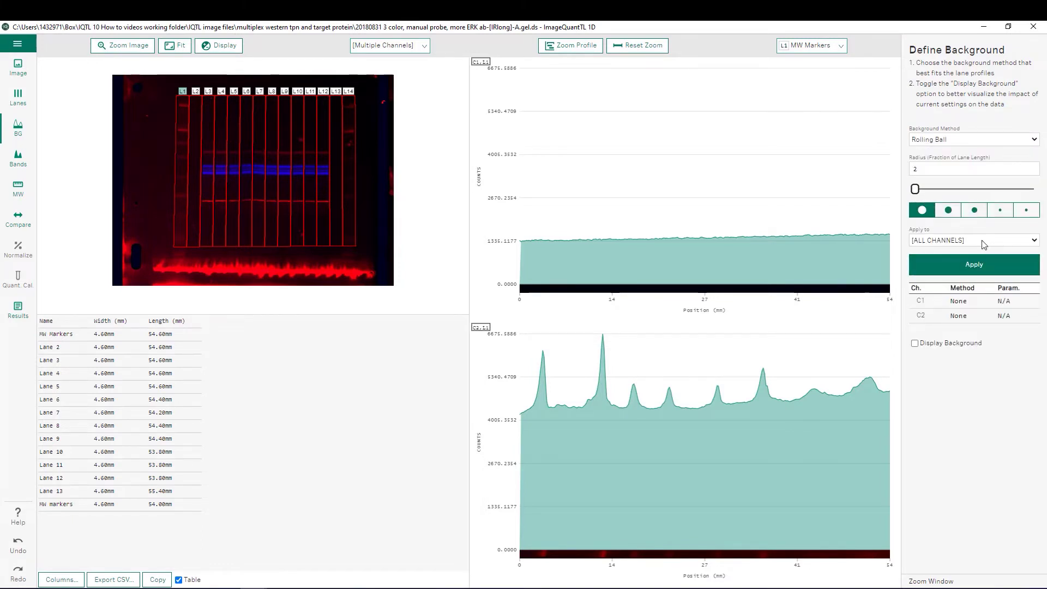
left_click(976, 267)
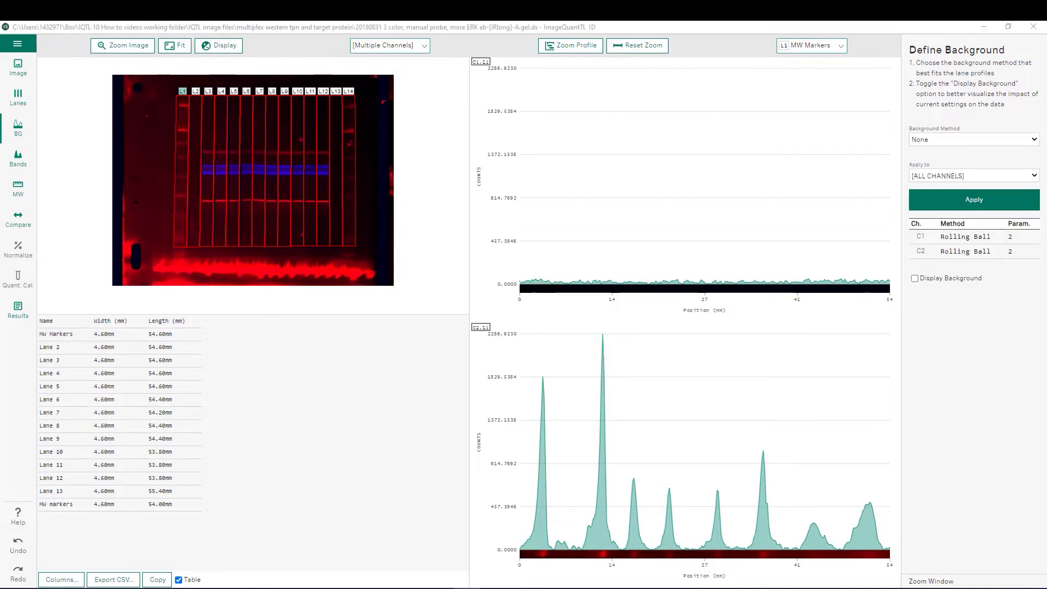
left_click(30, 163)
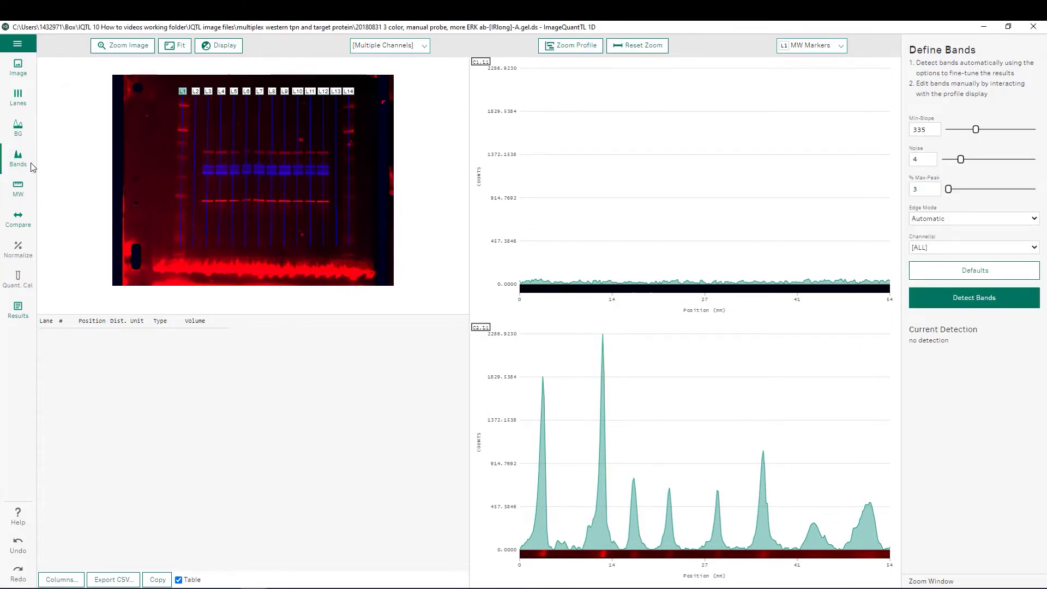
Compare band detection at default settings, Min-Slope 110 and Min-Slope 835.
left_click(994, 304)
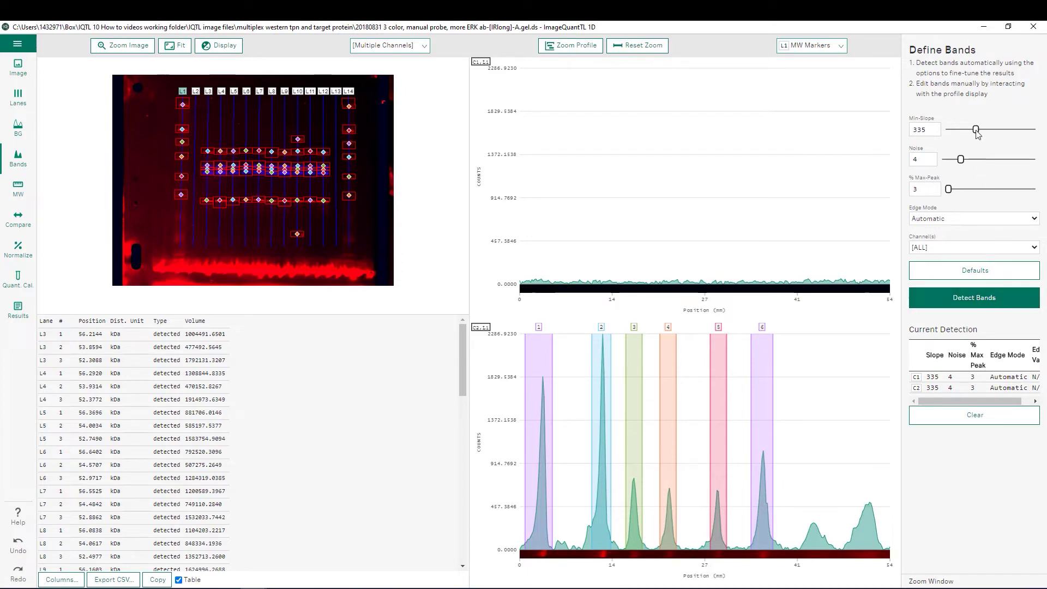
left_click_drag(975, 131, 955, 133)
left_click(982, 301)
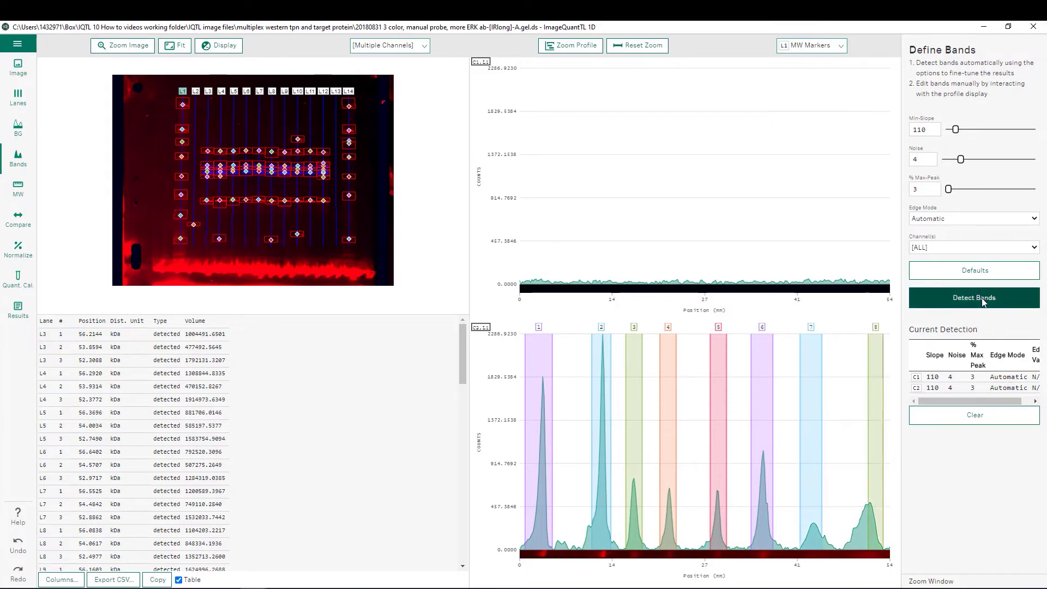
left_click_drag(958, 133, 1020, 131)
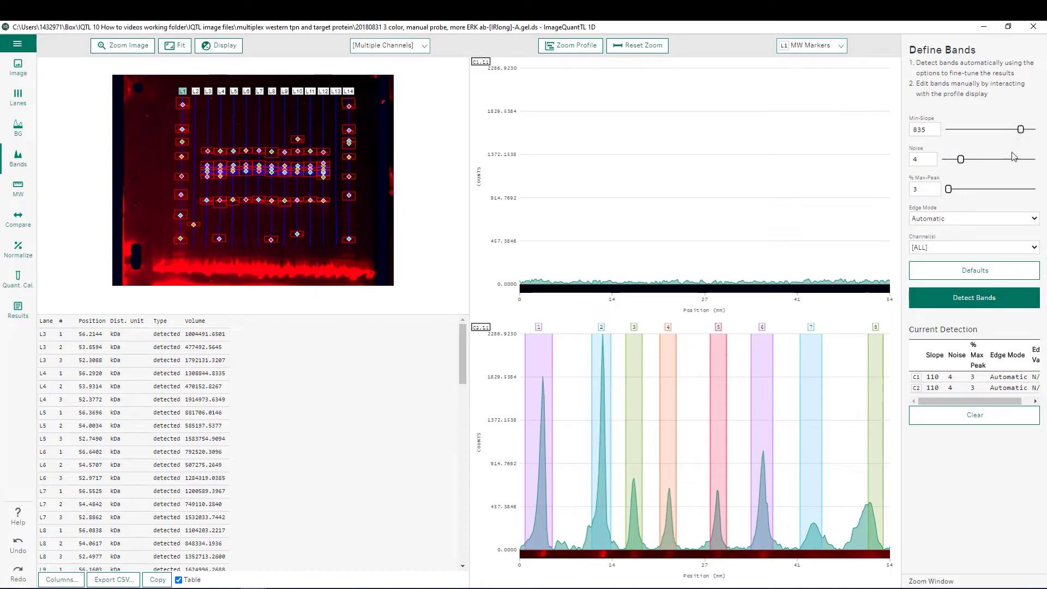
left_click(964, 305)
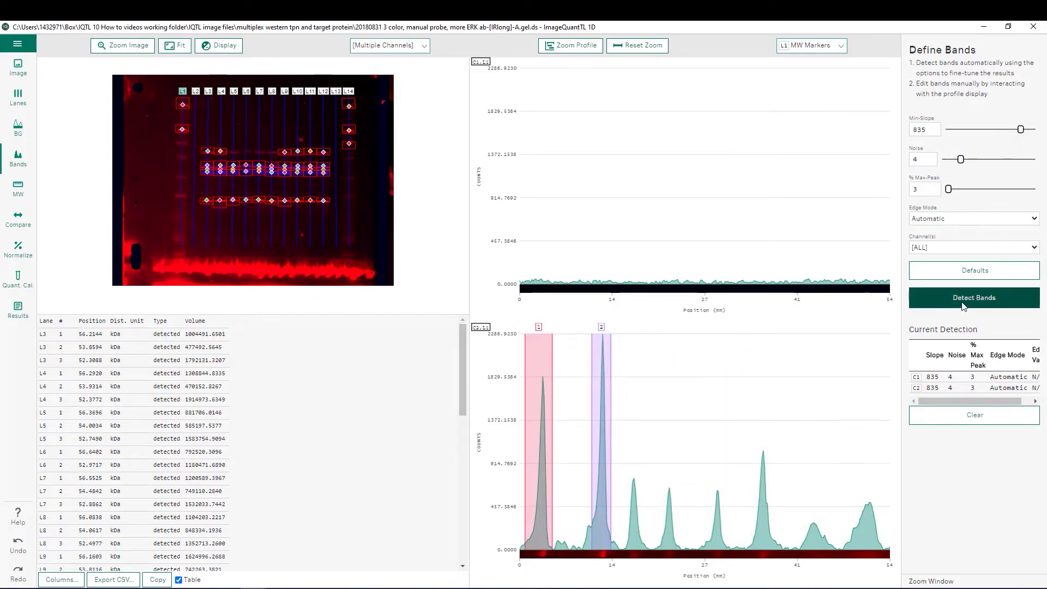
Set Min-Slope to 335 and rerun band detection.
left_click_drag(929, 130, 889, 131)
type("335")
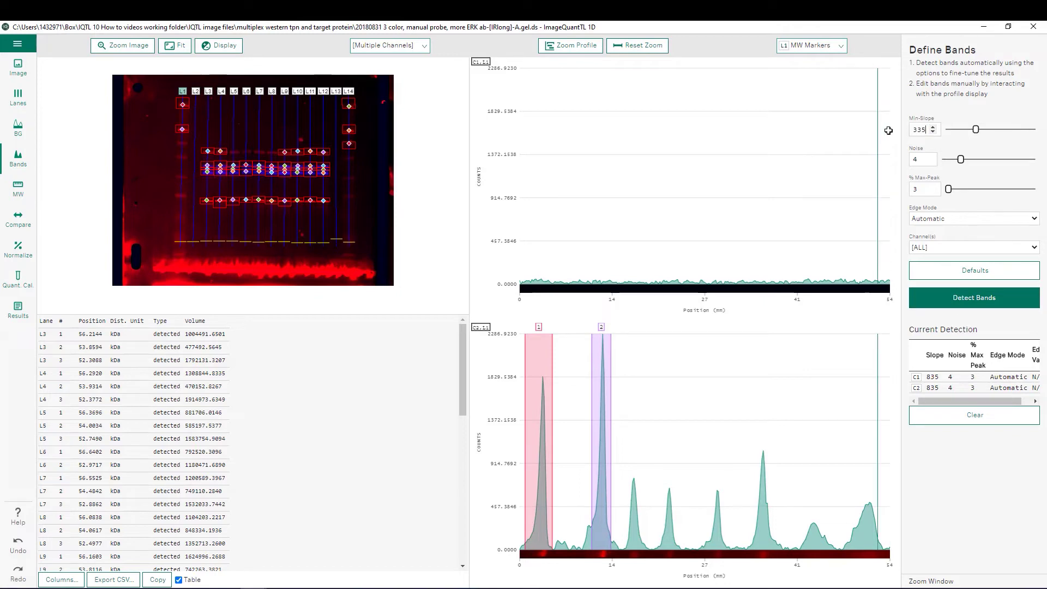
left_click(973, 302)
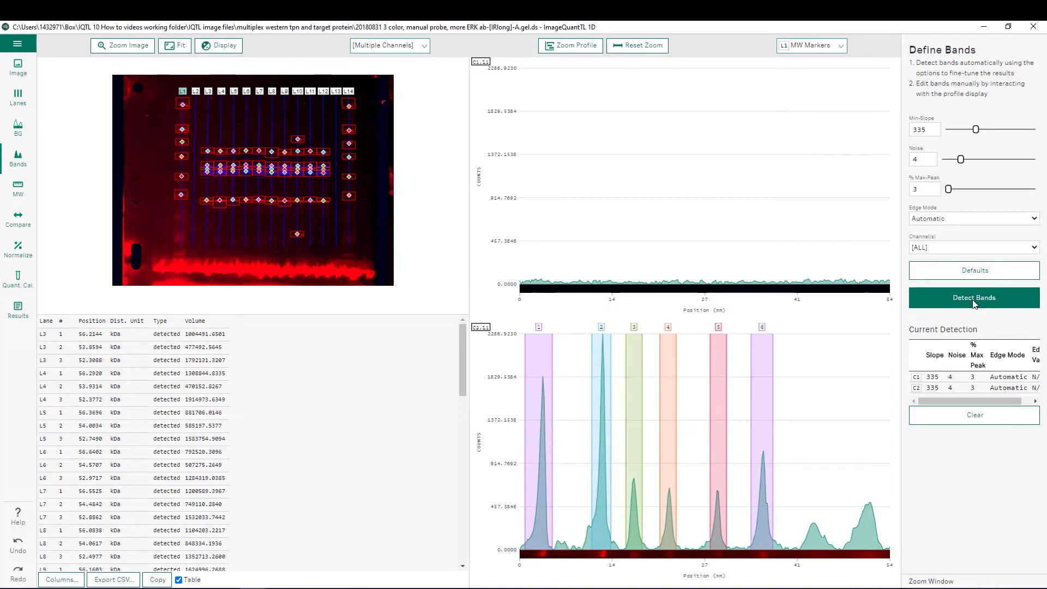
left_click(974, 303)
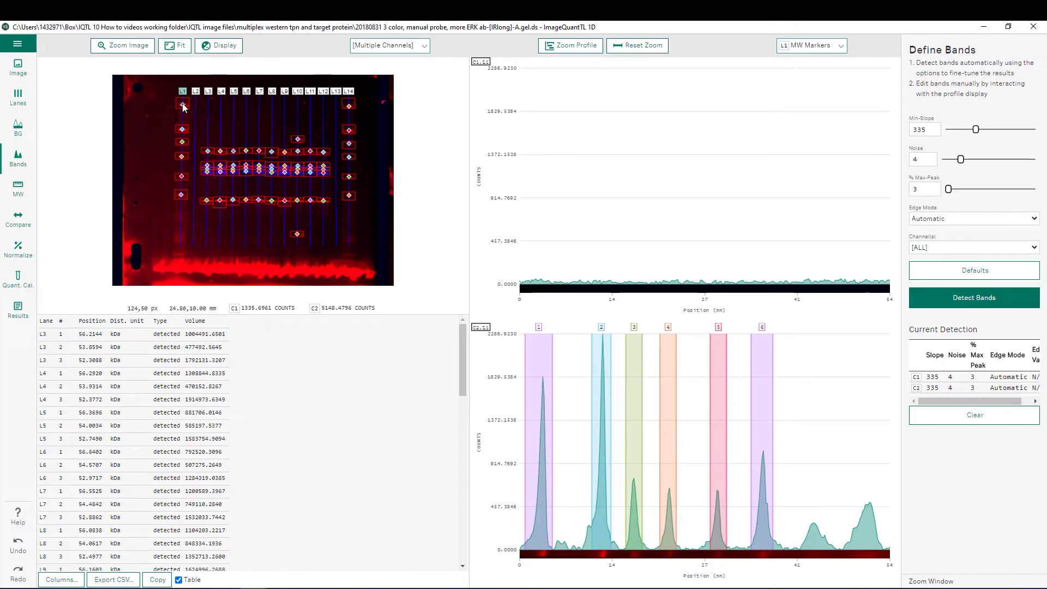
Delete the six detected band boxes in lane L1.
key("Delete")
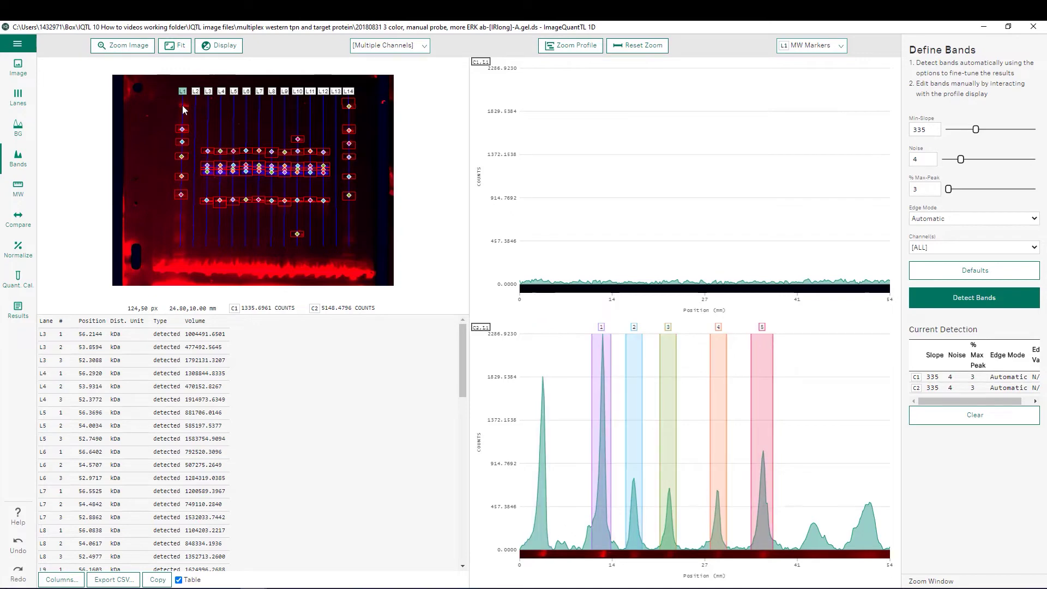
left_click(183, 132)
key("Delete")
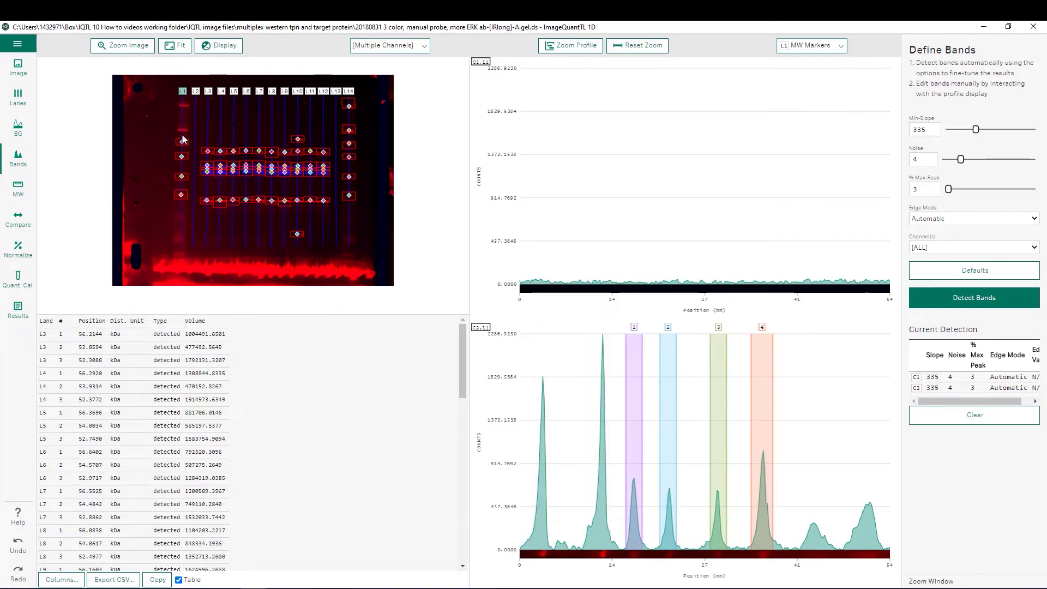
left_click(182, 143)
key("Delete")
left_click(183, 157)
key("Delete")
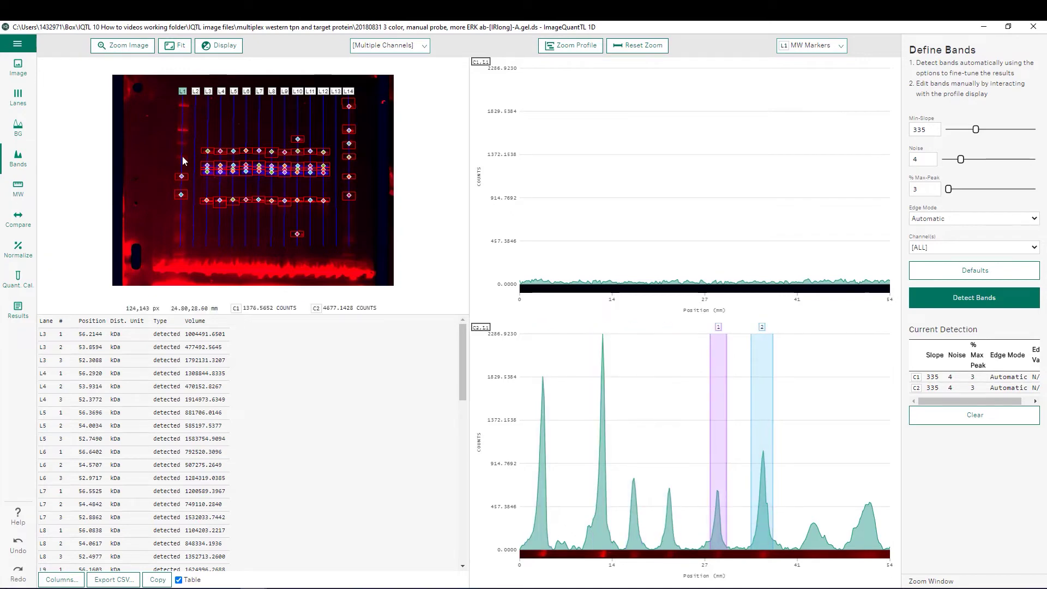
right_click(181, 176)
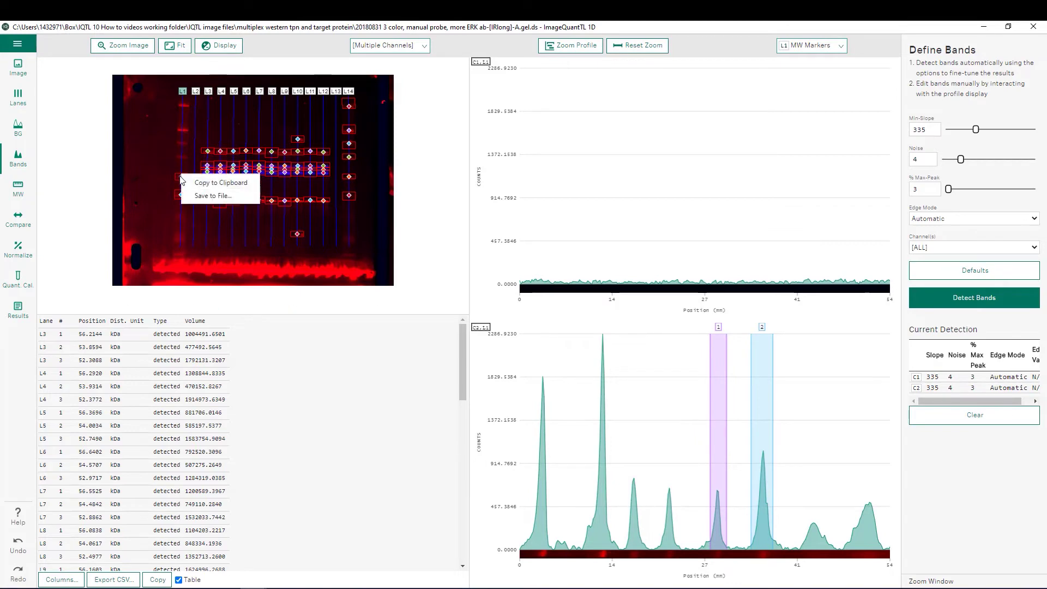
left_click(180, 179)
key("Delete")
left_click(182, 194)
key("Delete")
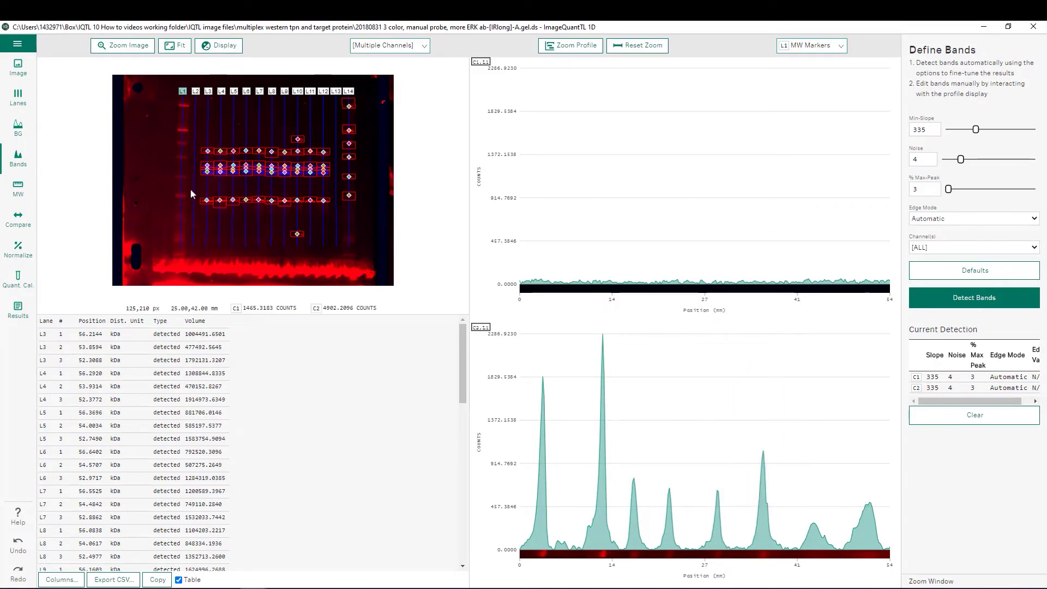
Delete the six stray band boxes in lane L14.
left_click(350, 107)
key("Delete")
left_click(349, 130)
key("Delete")
left_click(350, 142)
key("Delete")
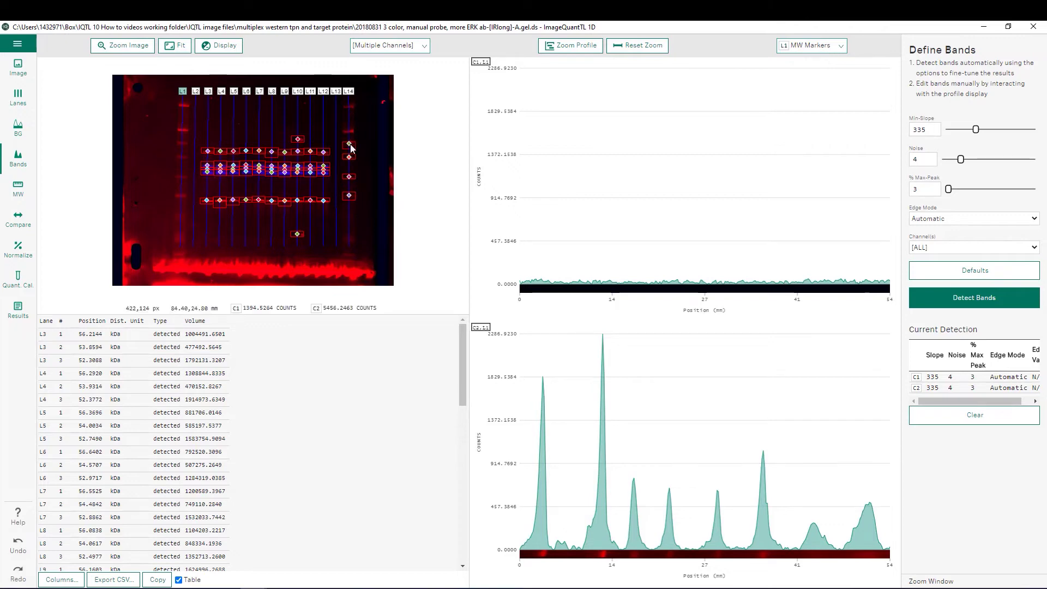
left_click(349, 157)
key("Delete")
left_click(350, 177)
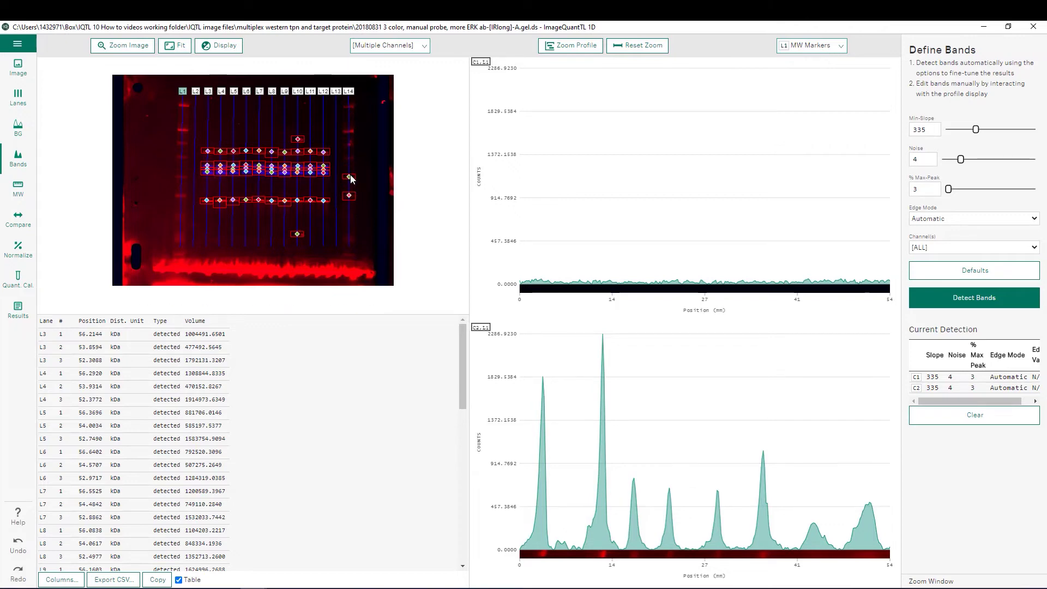
key("Delete")
left_click(350, 195)
key("Delete")
Delete the two stray bands in lane L10 and go to molecular size calibration.
left_click(299, 140)
key("Delete")
left_click(298, 234)
key("Delete")
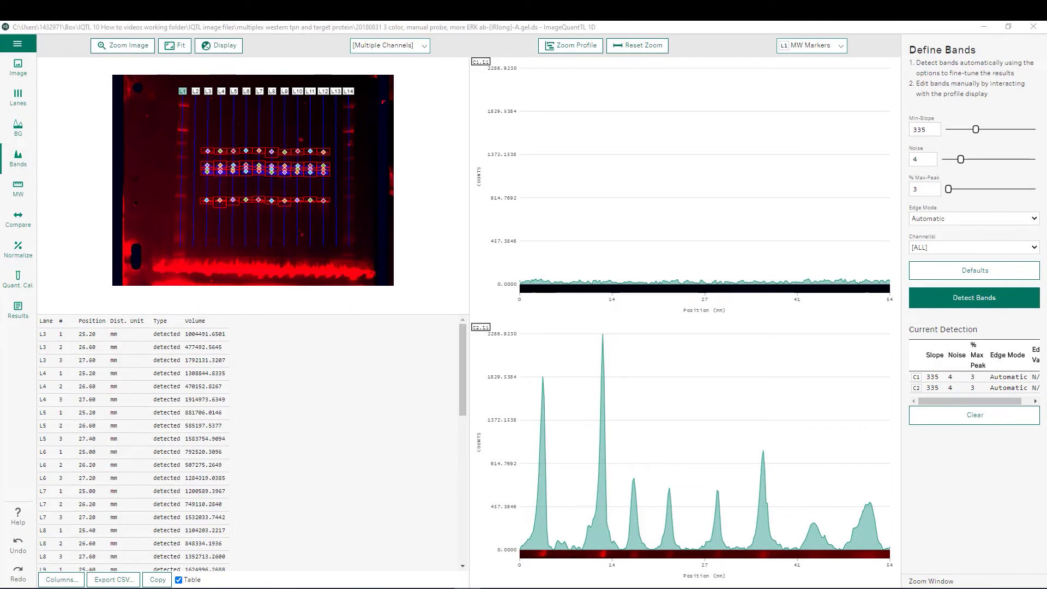
left_click(21, 195)
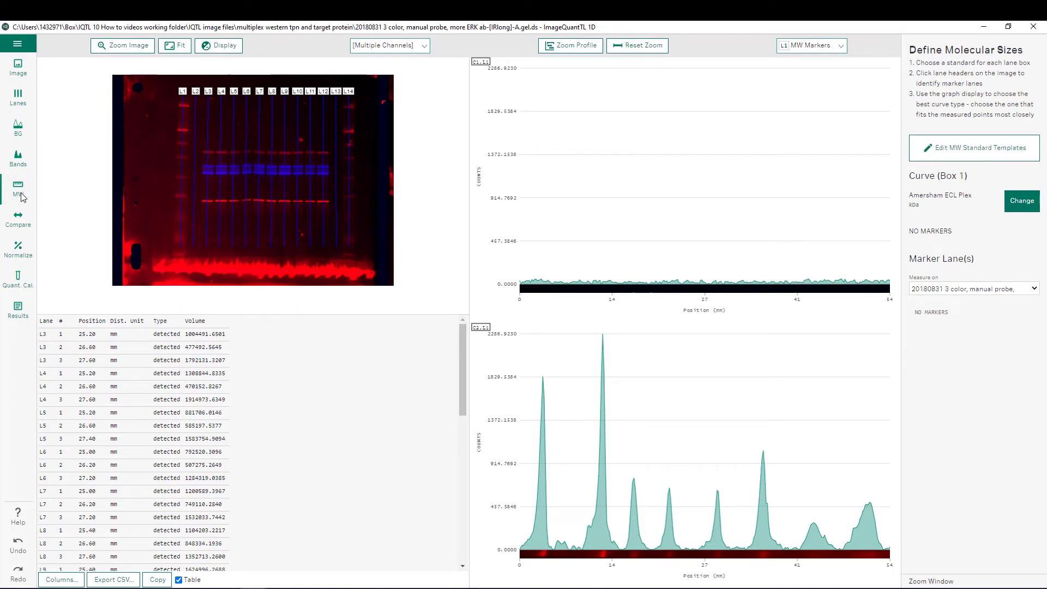
Review the available MW standards and the standard templates editor without changes.
left_click(1024, 203)
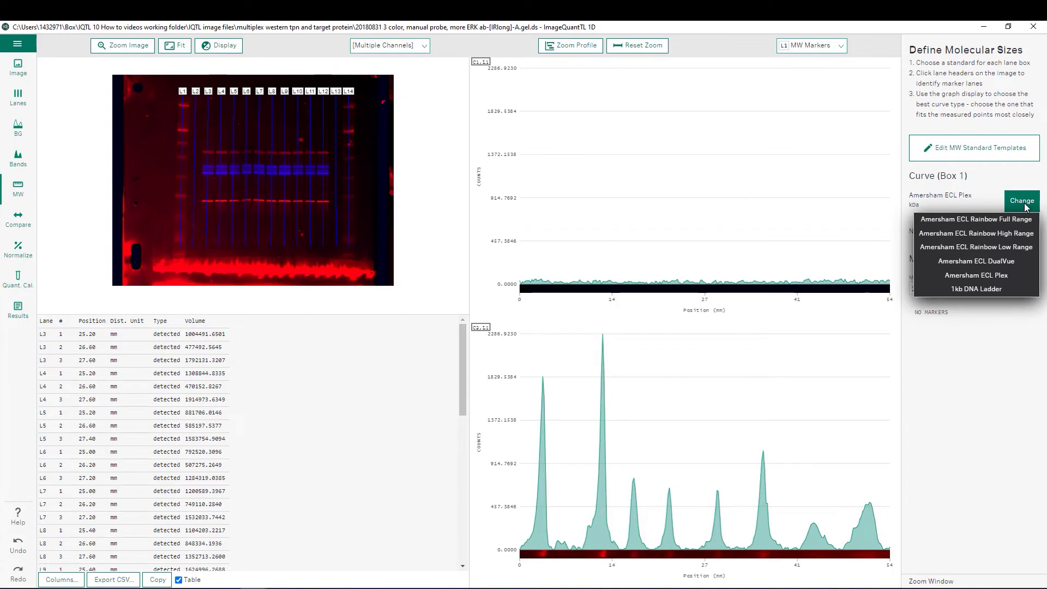
left_click(1007, 155)
left_click(1007, 154)
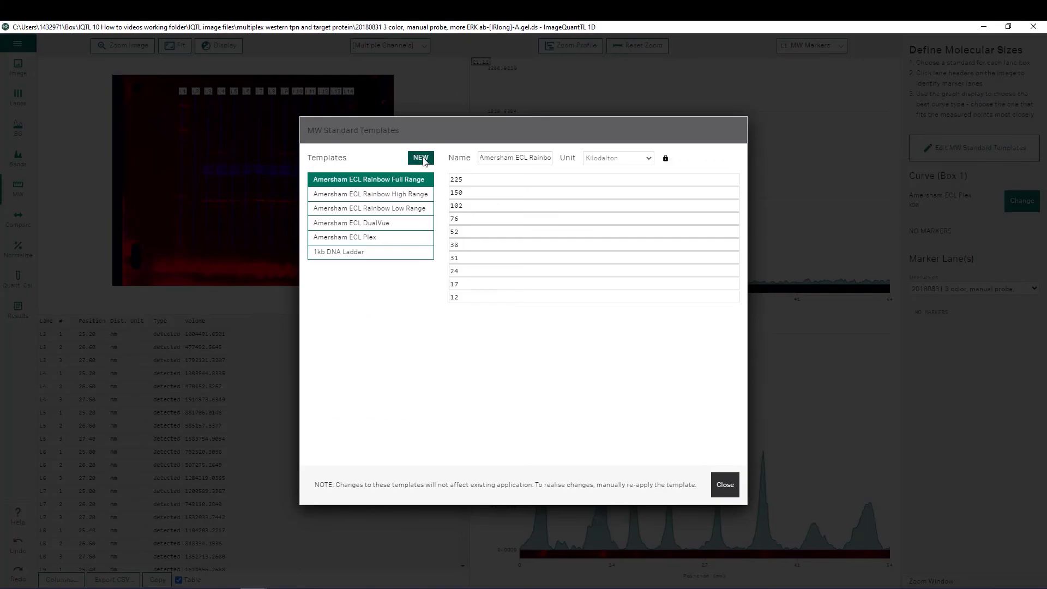
left_click(725, 485)
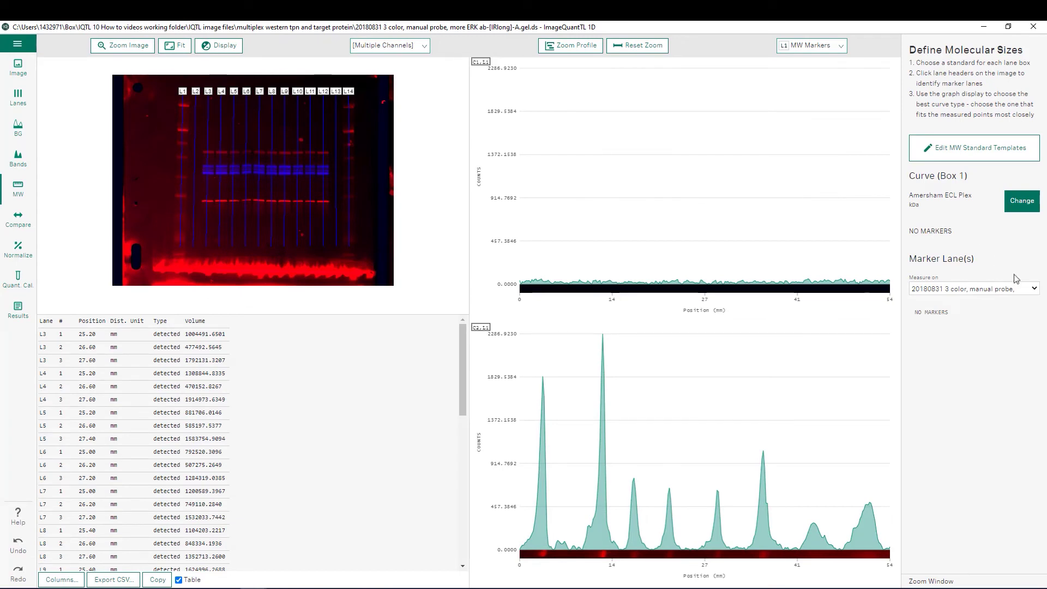
Measure markers on the IRshort image and make lane L1 the Amersham ECL Plex marker lane.
left_click(1031, 290)
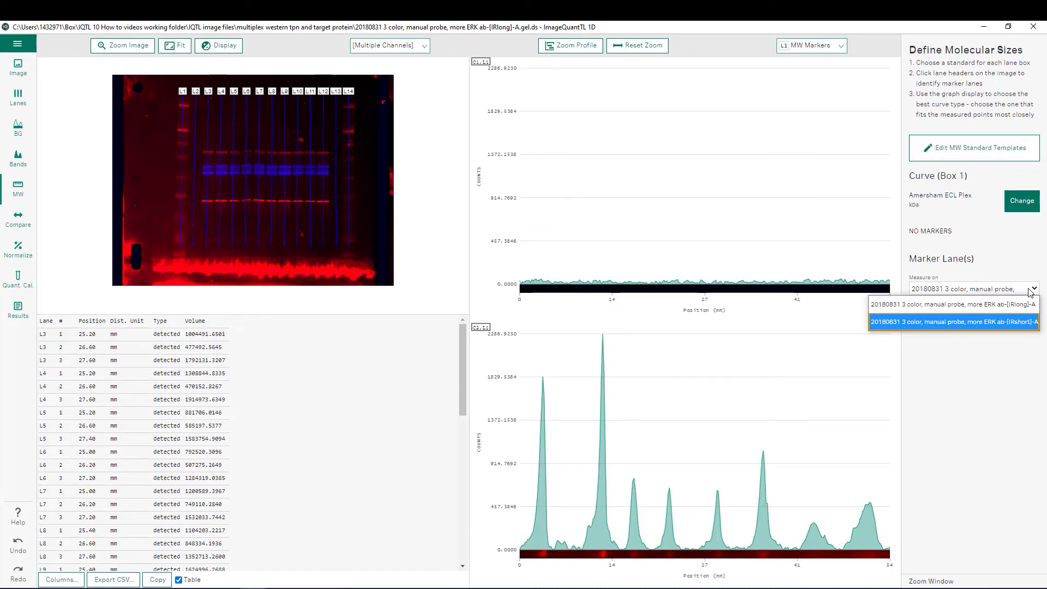
left_click(1009, 323)
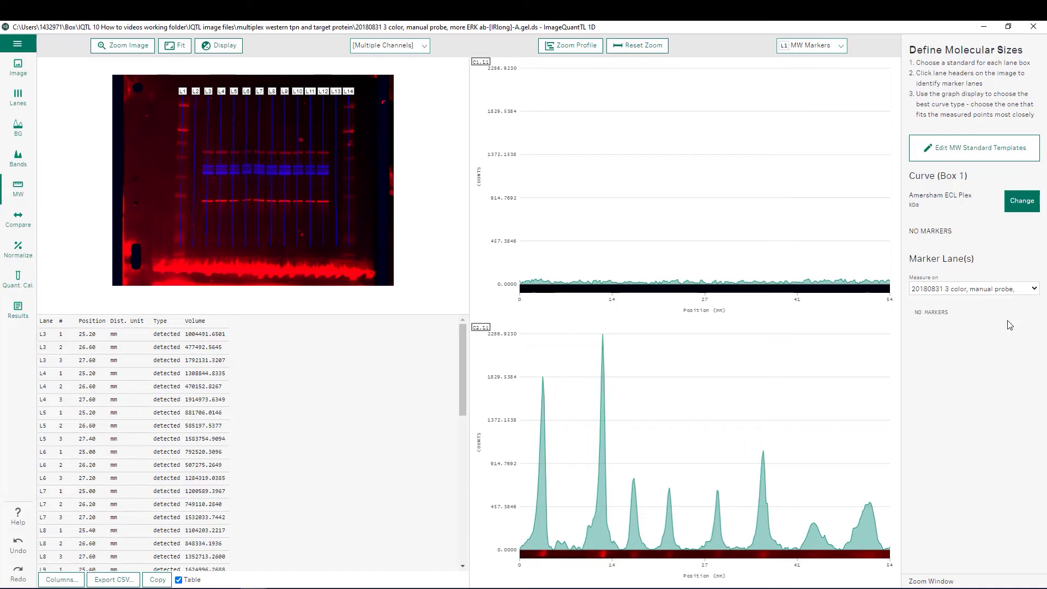
left_click(186, 92)
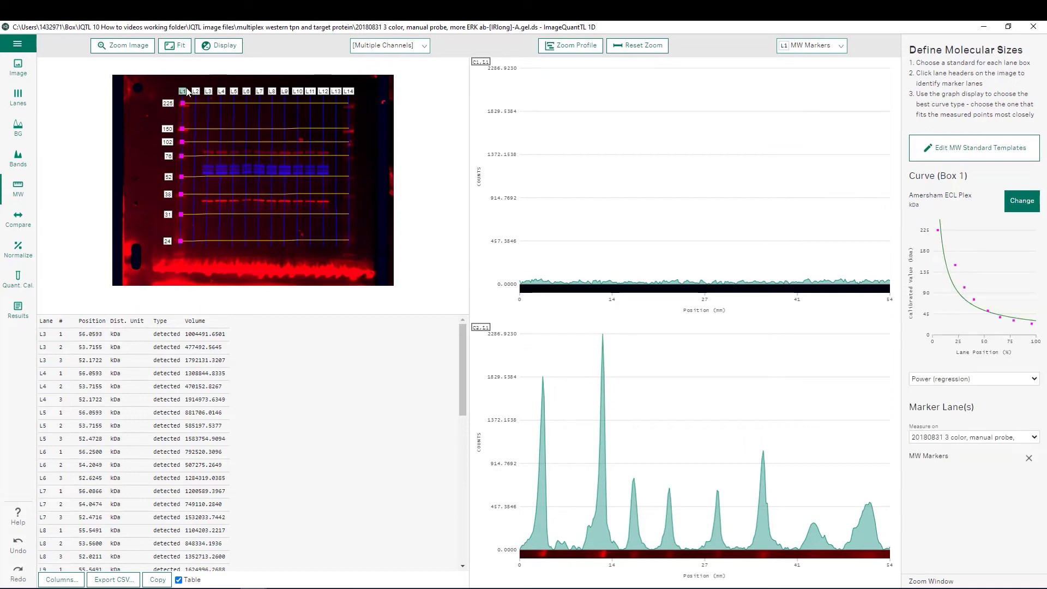
Make L14 a second marker lane, deleting its extra point and adding the 31 kDa marker.
left_click(351, 94)
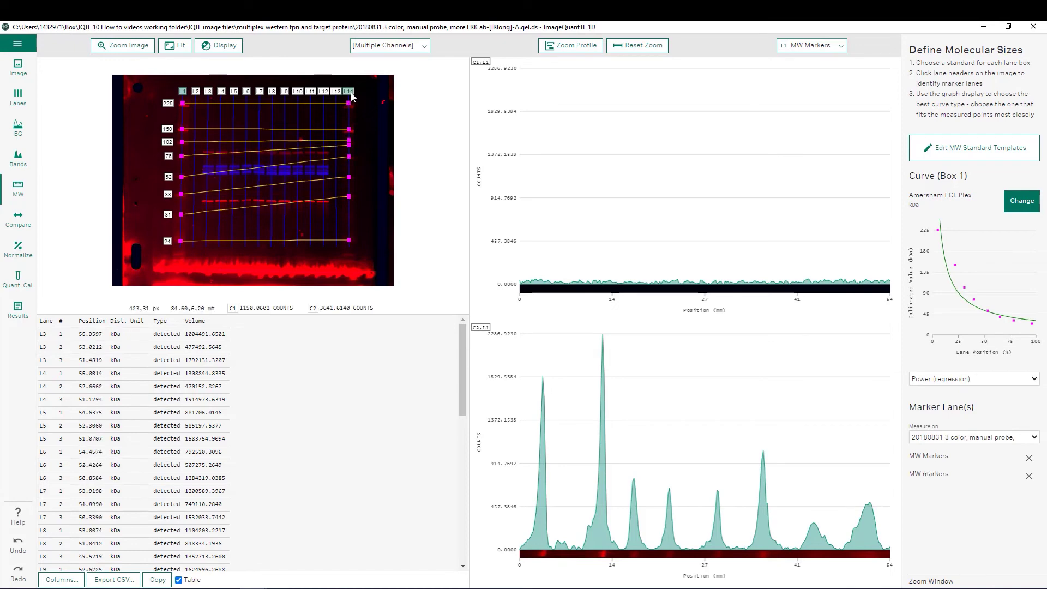
left_click(350, 147)
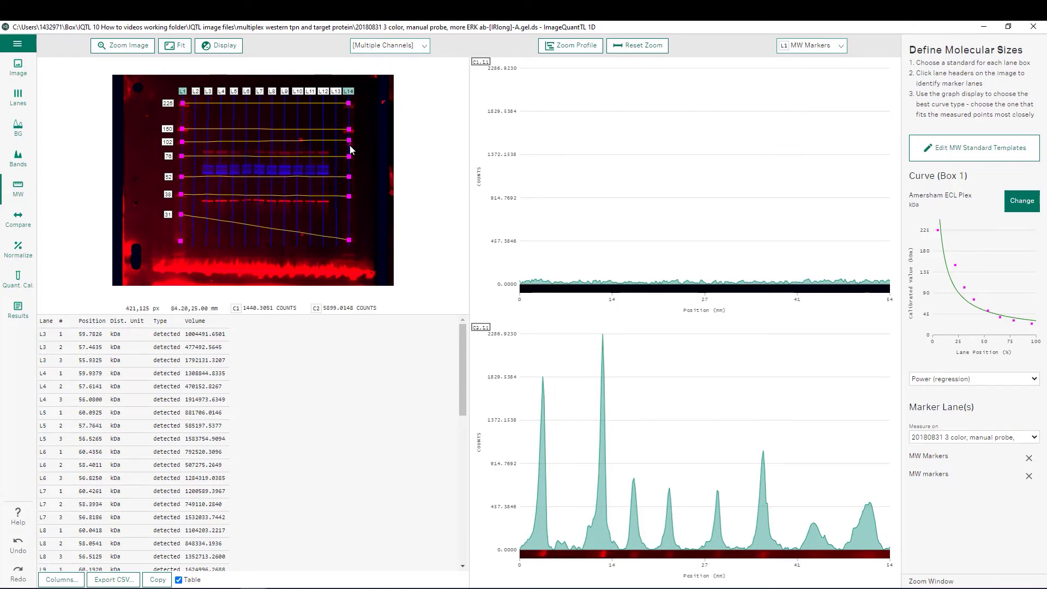
left_click(351, 218)
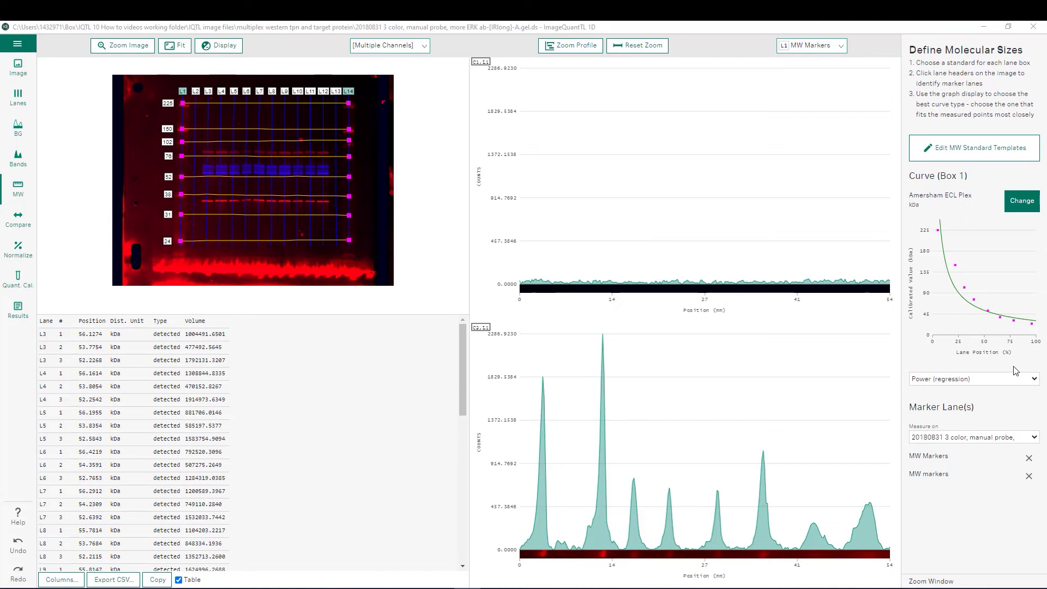
Switch the size calibration curve to Cubic Spline and go to the Normalize step.
left_click(1035, 381)
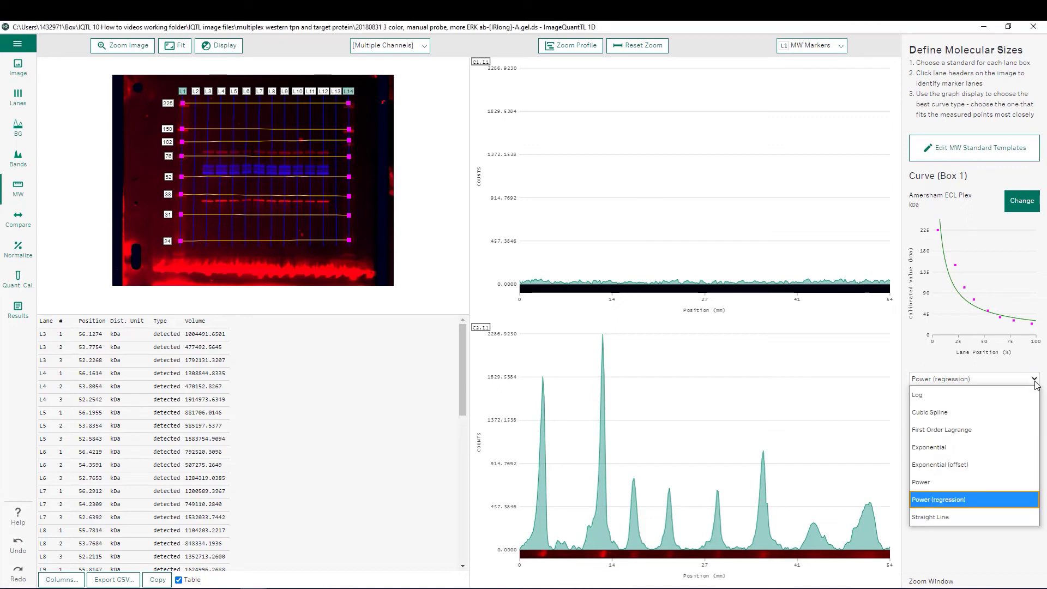
left_click(981, 413)
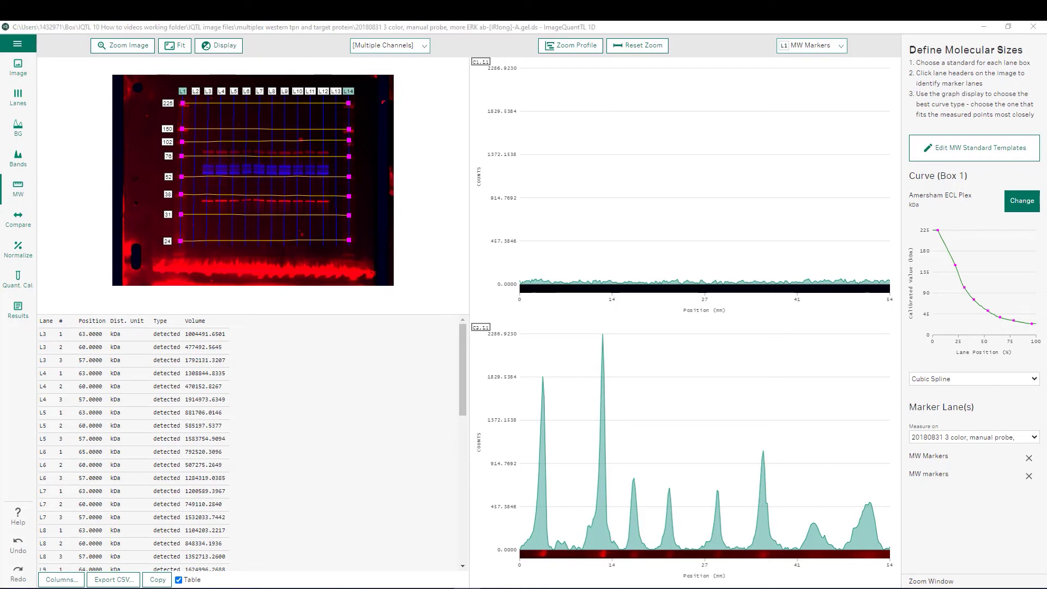
left_click(35, 256)
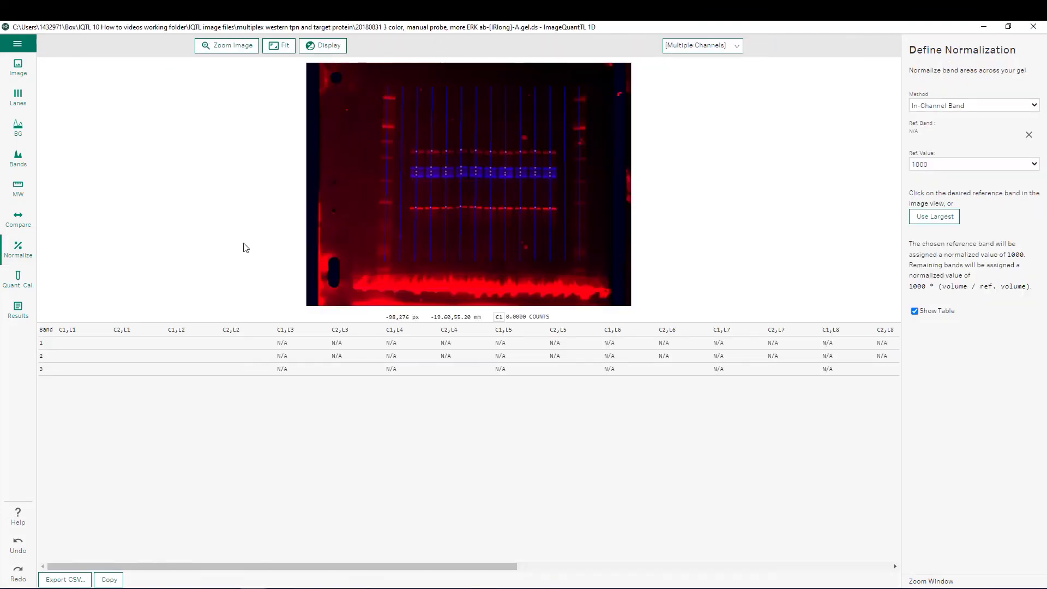
Normalize with Multi-Channel Band using the IRshort image as reference channel, then open Results.
left_click(1015, 107)
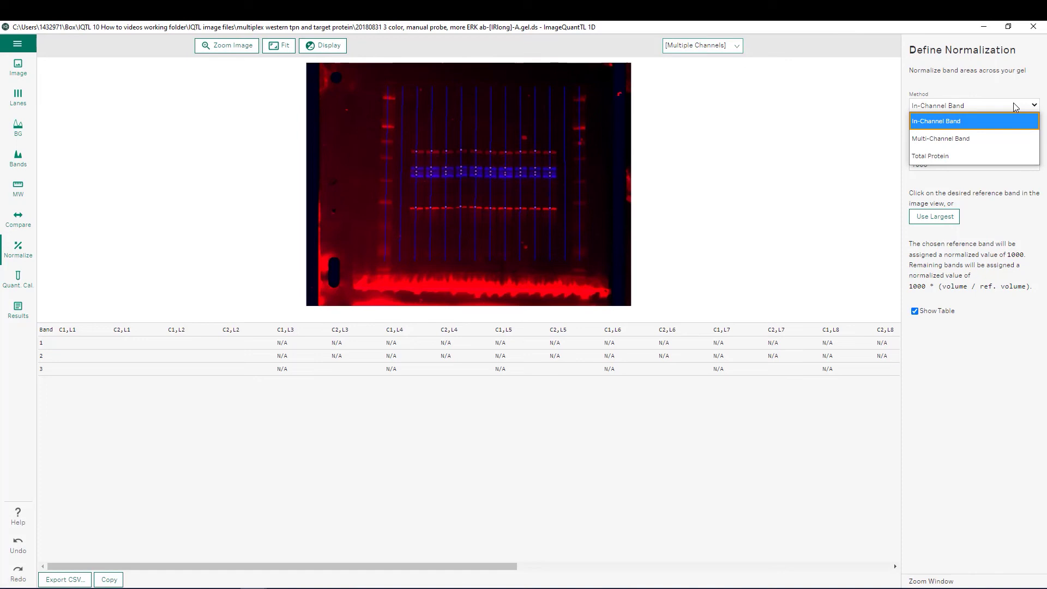
left_click(954, 139)
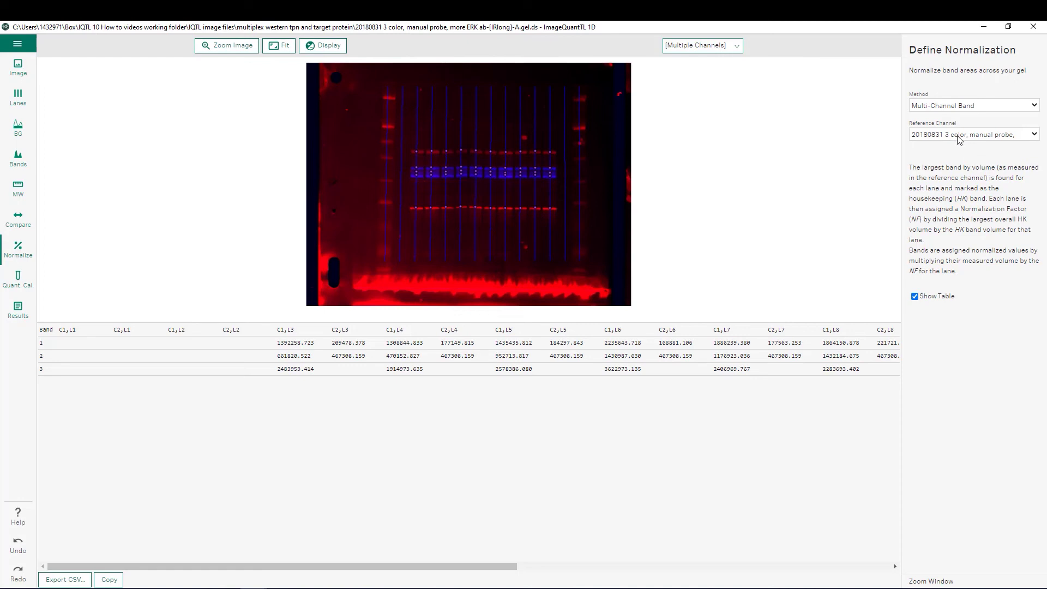
left_click(960, 140)
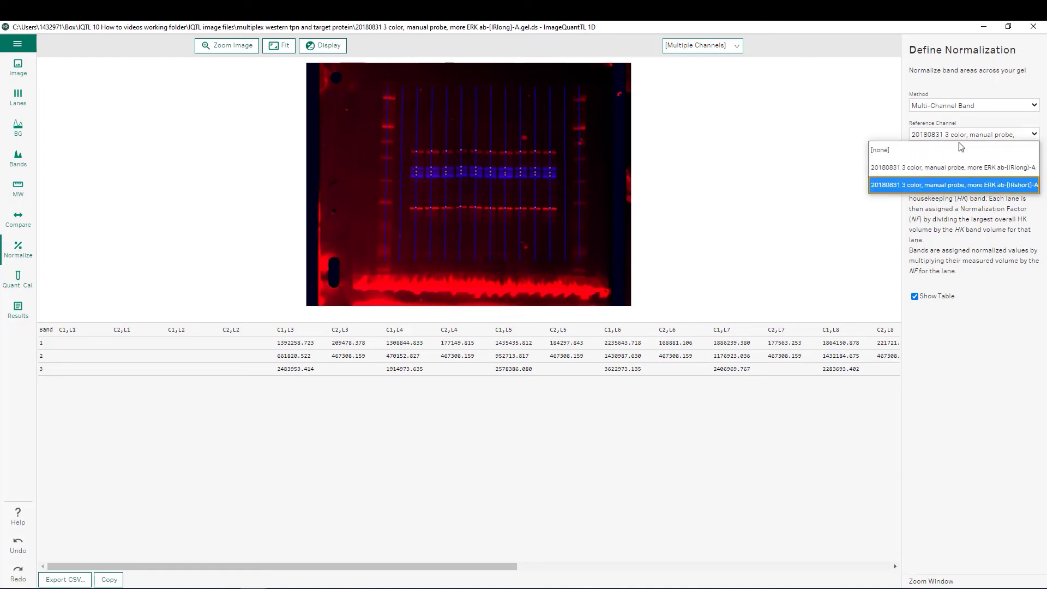
left_click(970, 186)
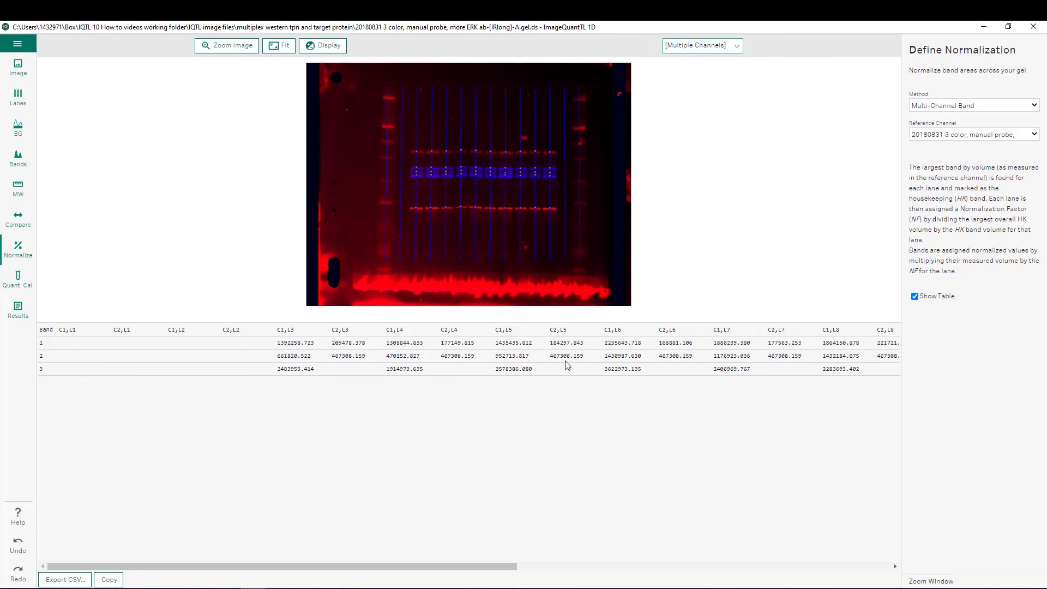
left_click(25, 315)
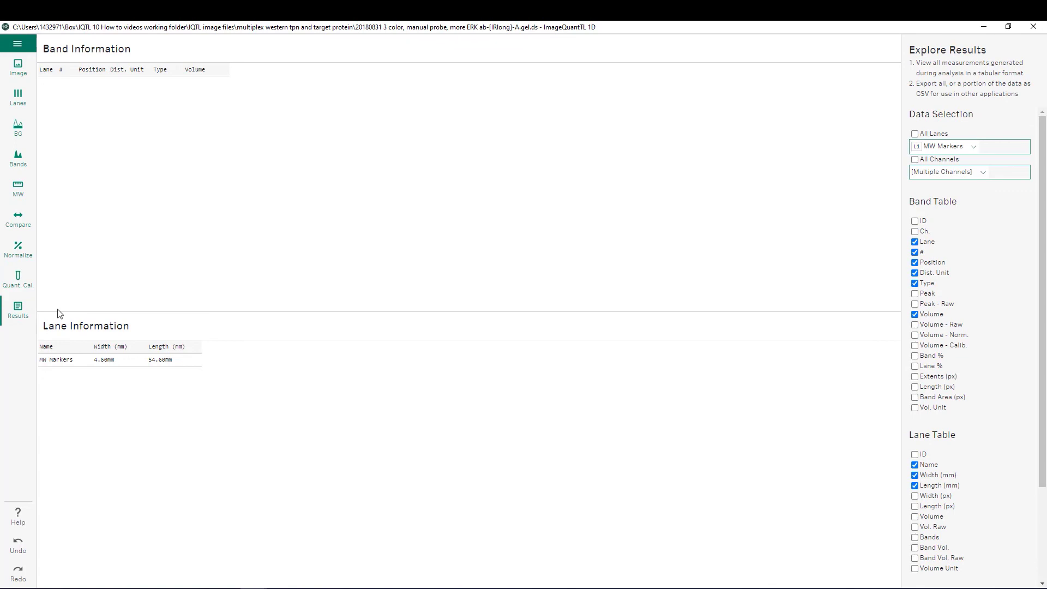
Show All Lanes and add Volume - Norm. and Volume - Raw columns to the Band Table.
left_click(915, 135)
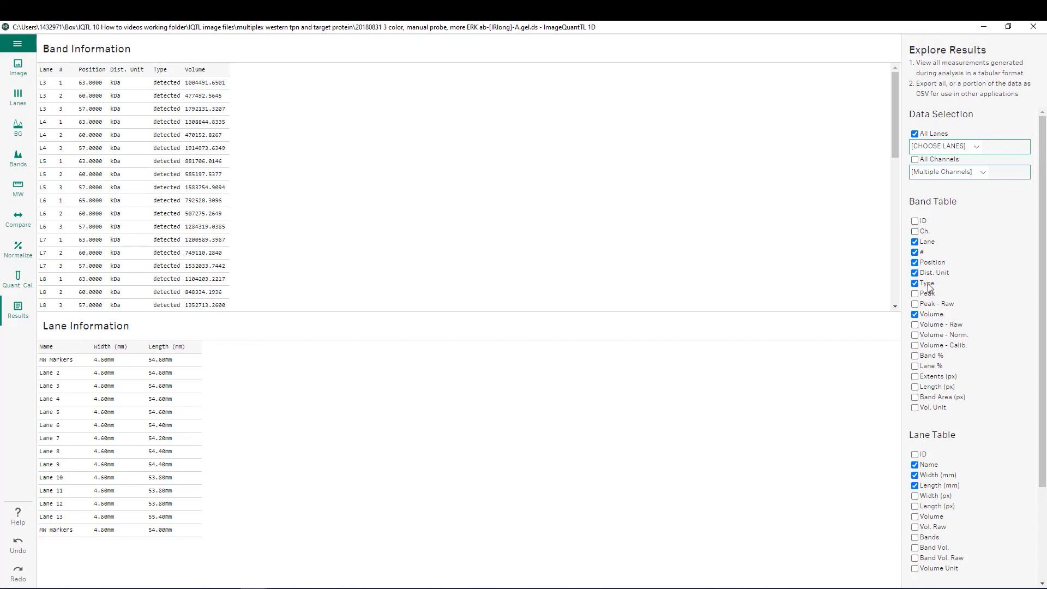
left_click(914, 335)
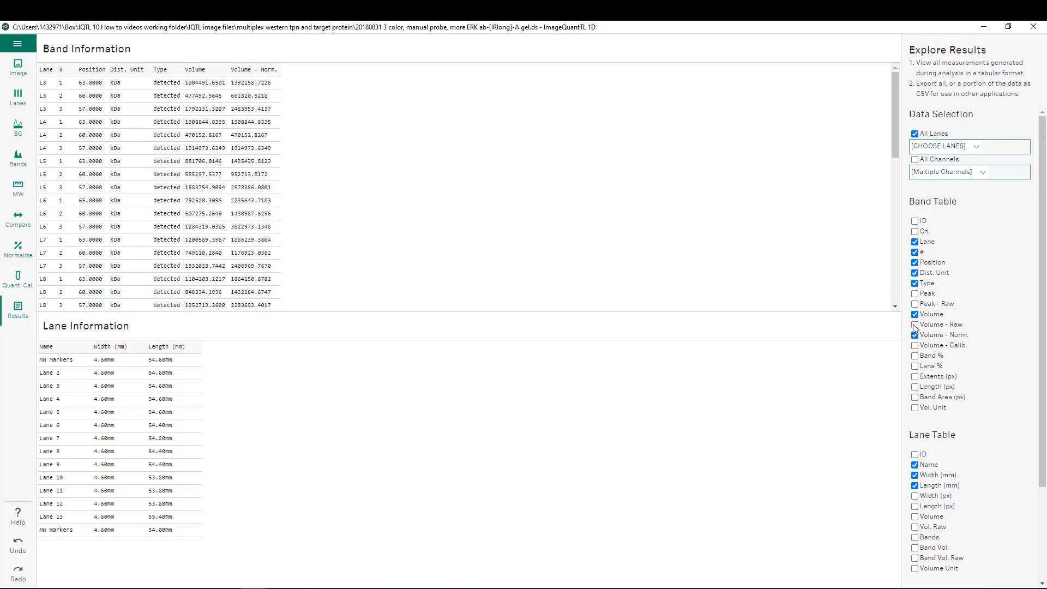
left_click(915, 325)
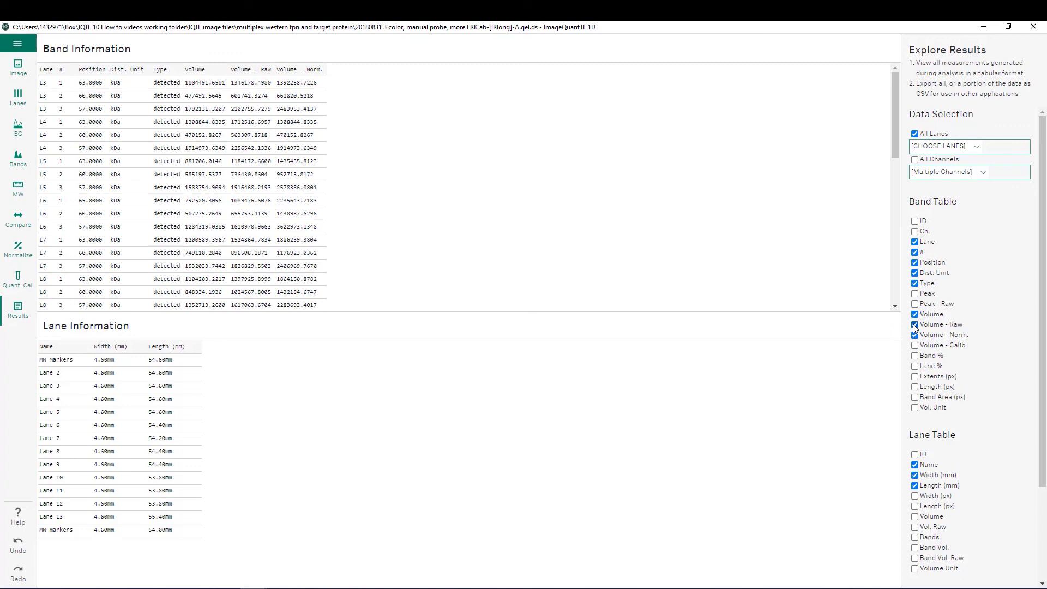
scroll(965, 366, "down", 3)
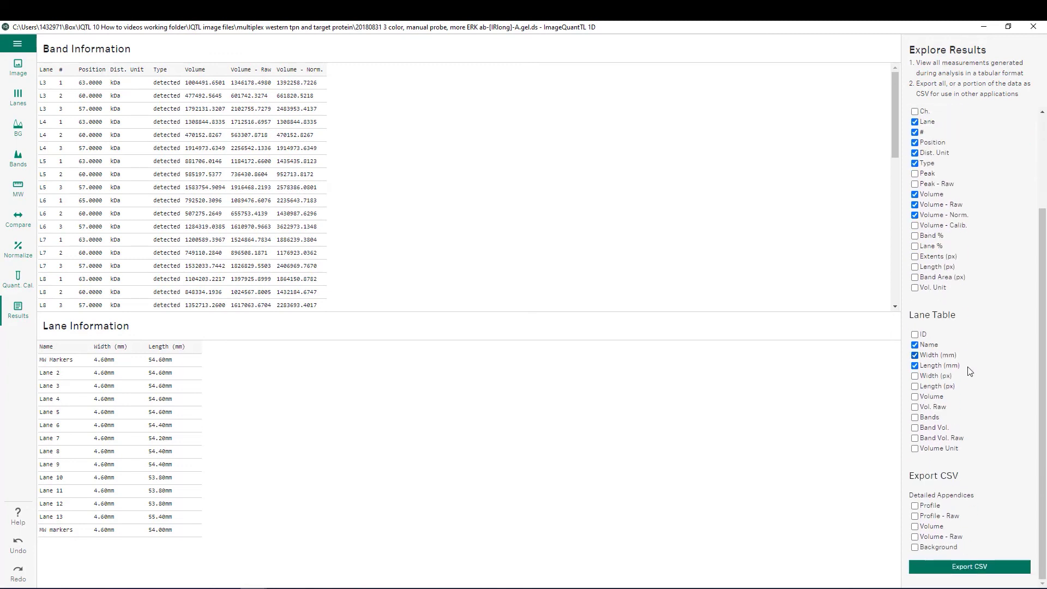